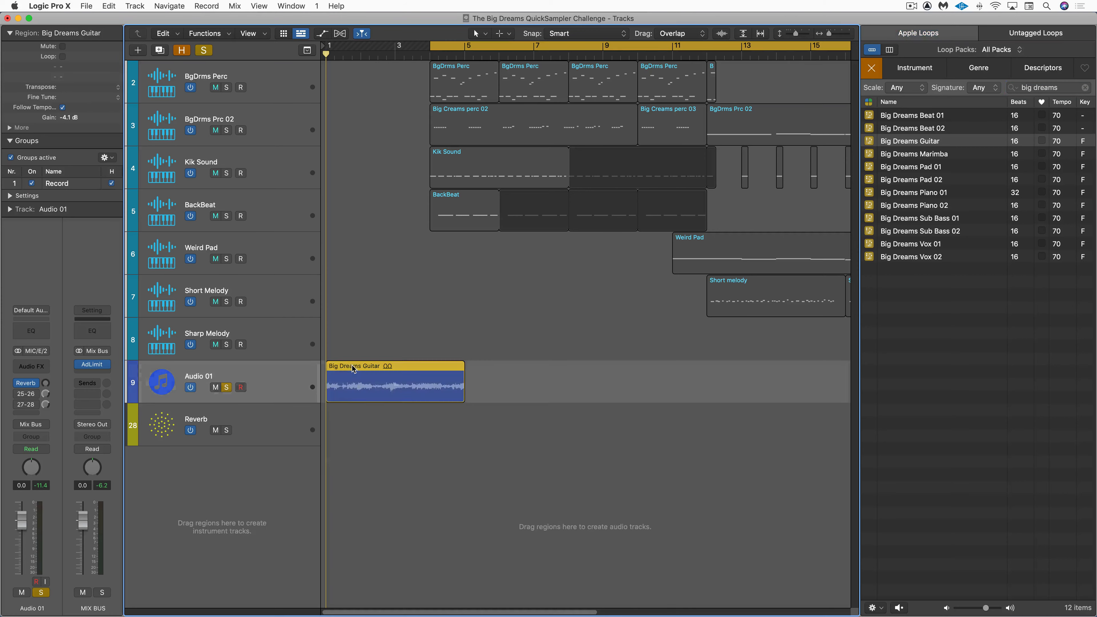
- Play the soloed Big Dreams Guitar loop on the Audio 01 track and hide the loop browser
{"action": "key", "text": "space"}
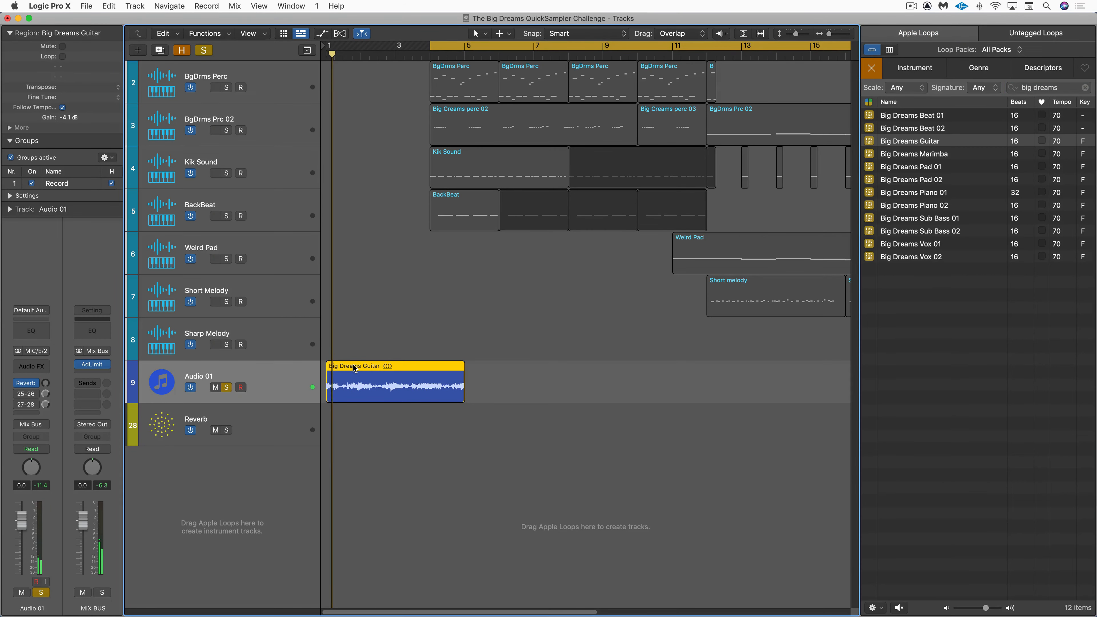
{"action": "key", "text": "o"}
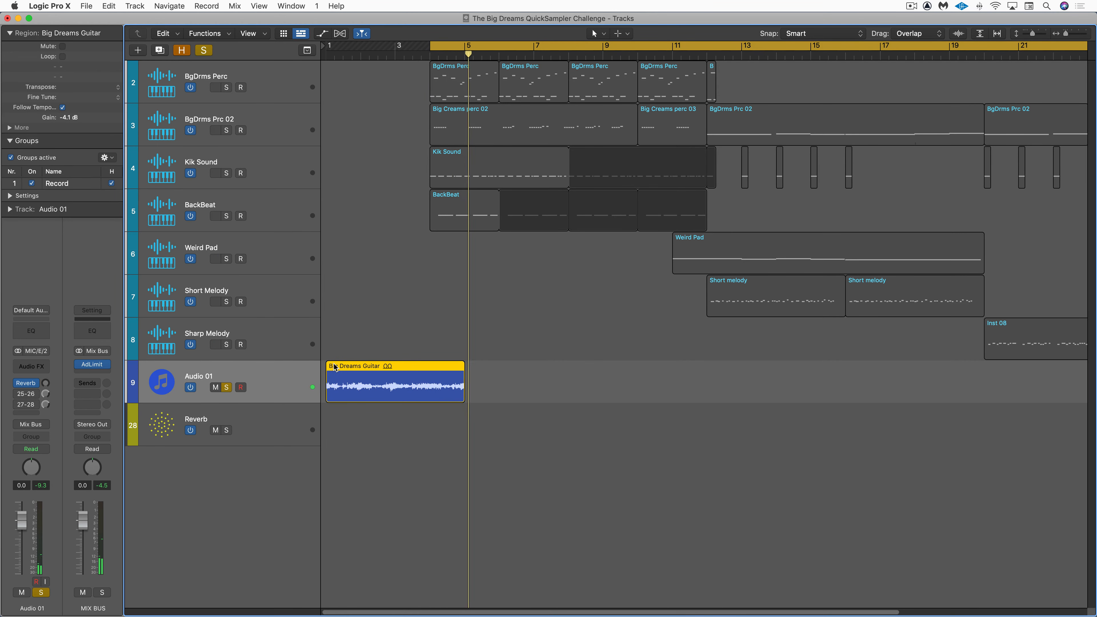
- Turn off solo on the Audio 01 guitar track and mute it, with the playhead returned to the start
{"action": "left_click", "coordinate": [226, 387]}
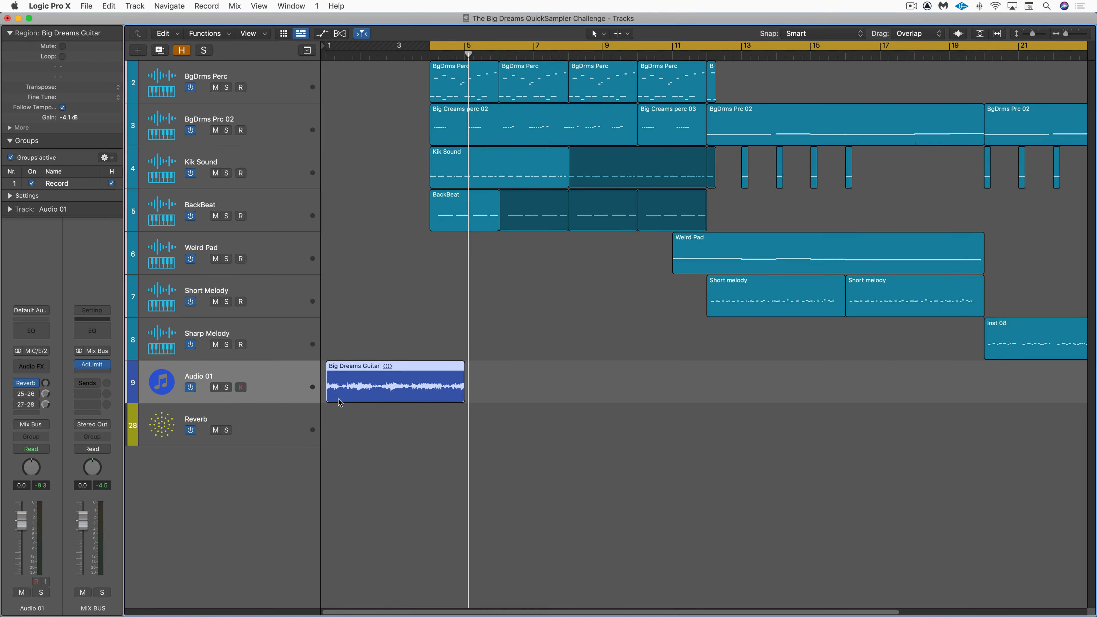
{"action": "left_click", "coordinate": [424, 269]}
{"action": "key", "text": "Return"}
{"action": "key", "text": "ctrl+m"}
- Play the full arrangement while viewing the Quick Sampler settings of the percussion, Kik Sound and Sharp Melody tracks
{"action": "key", "text": "space"}
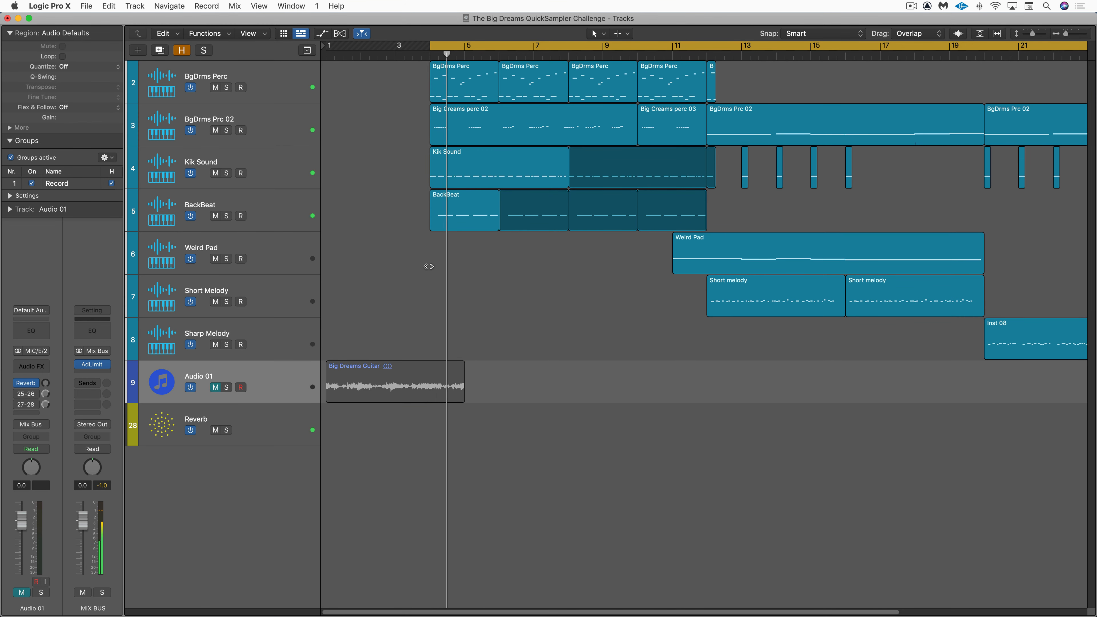
{"action": "scroll", "coordinate": [434, 290], "scroll_direction": "right", "scroll_amount": 2}
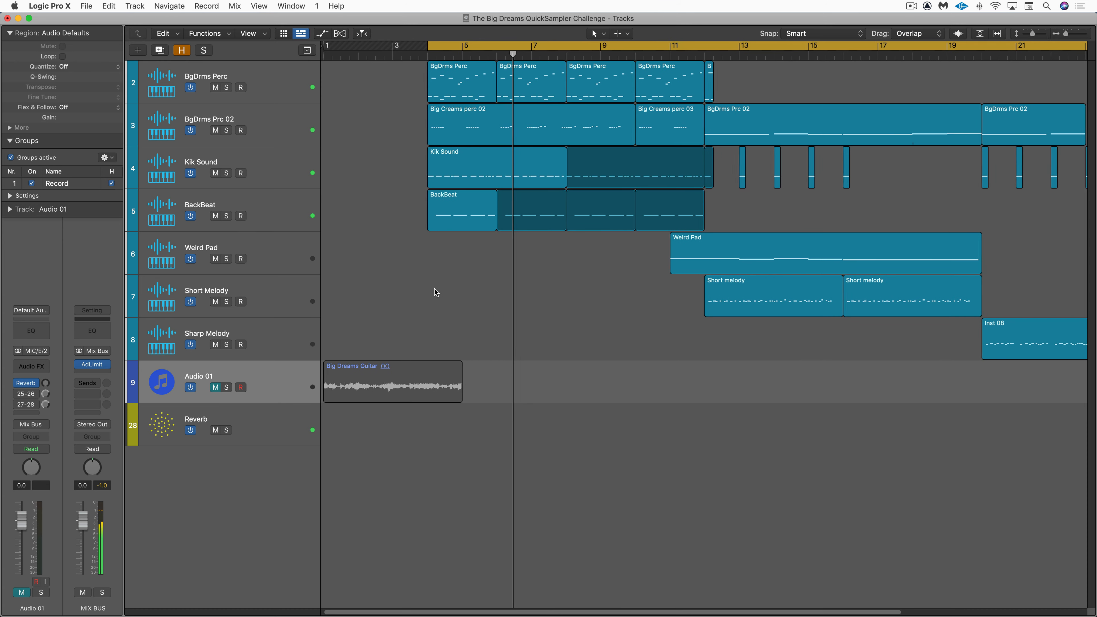
{"action": "left_click", "coordinate": [271, 83]}
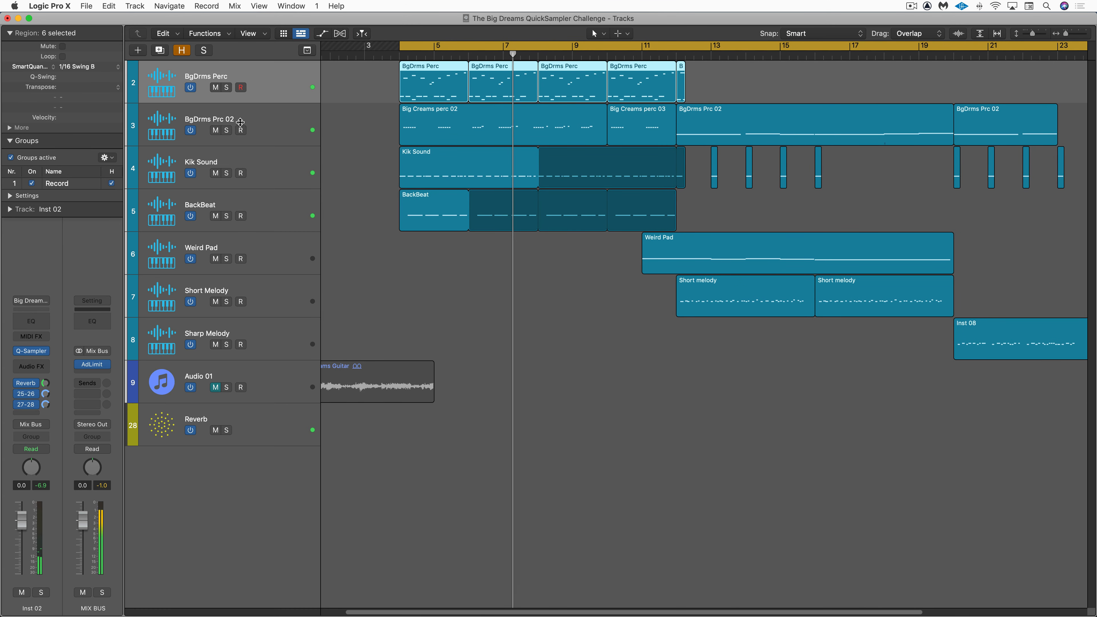
{"action": "left_click", "coordinate": [32, 351]}
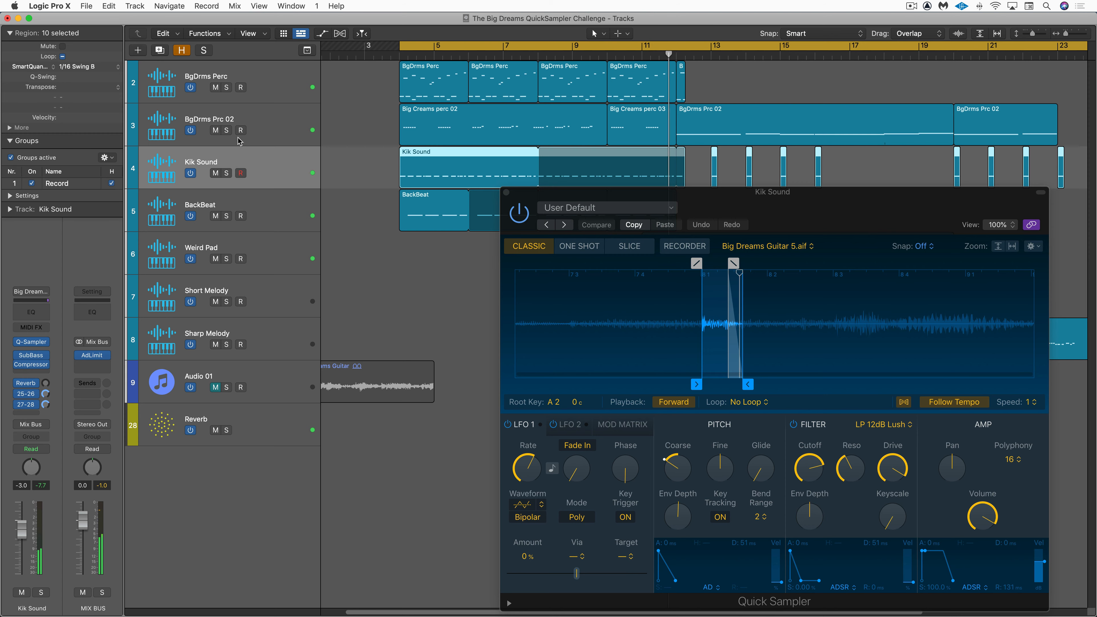
{"action": "left_click", "coordinate": [265, 127]}
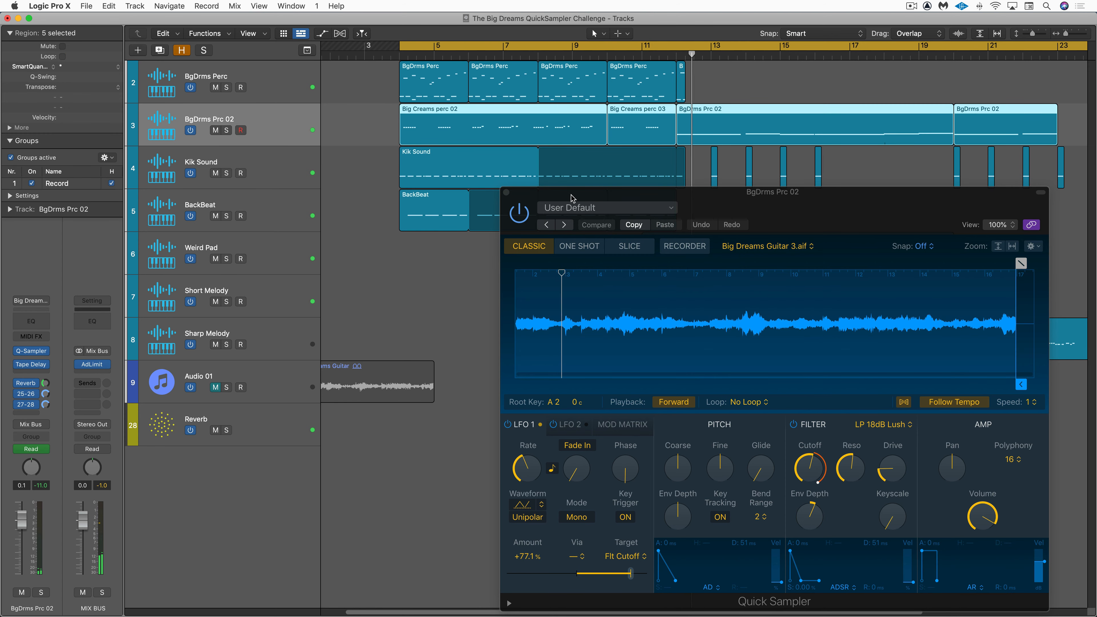
{"action": "left_click_drag", "start_coordinate": [573, 196], "coordinate": [429, 157]}
{"action": "left_click", "coordinate": [270, 336]}
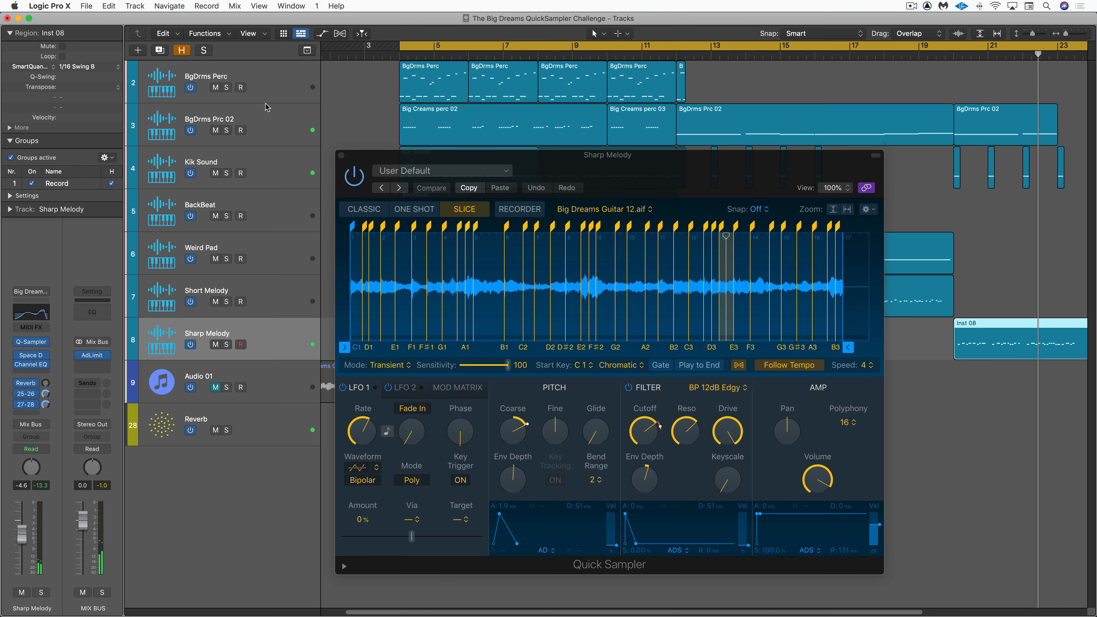
{"action": "left_click", "coordinate": [277, 121]}
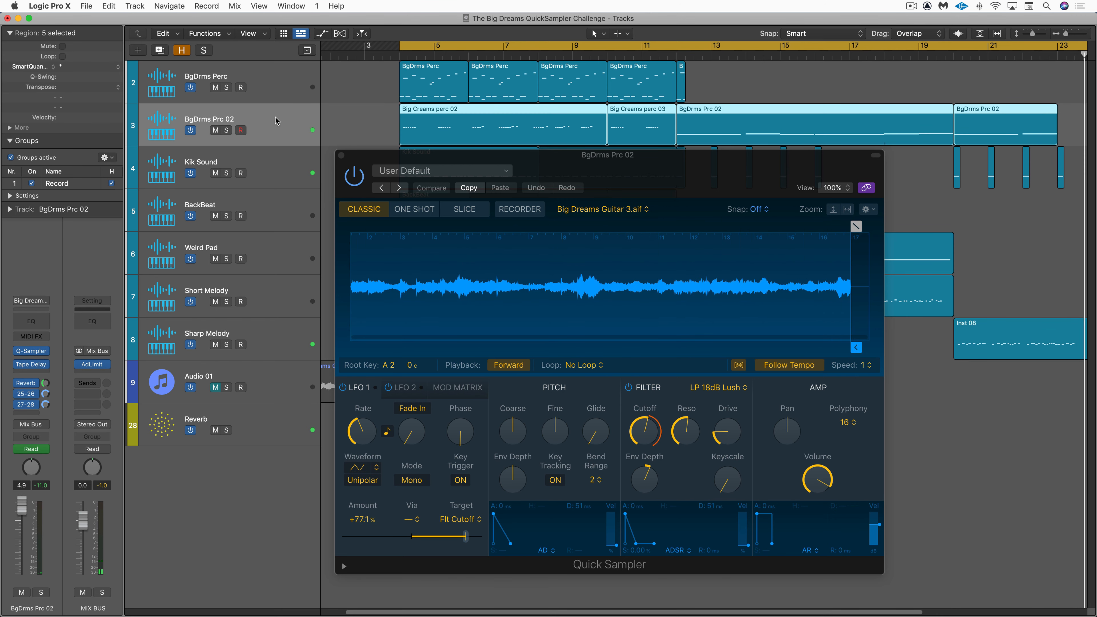
{"action": "left_click", "coordinate": [340, 154]}
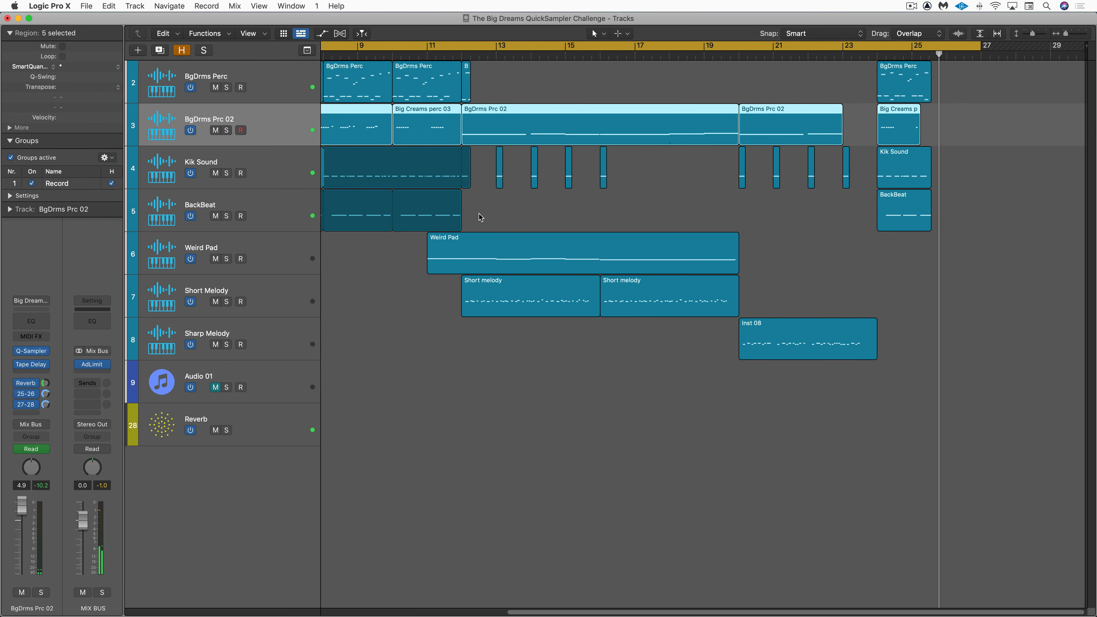
{"action": "key", "text": "space"}
- Open the Quick Sampler of the BgDrms Perc track and play that track soloed
{"action": "left_click", "coordinate": [257, 69]}
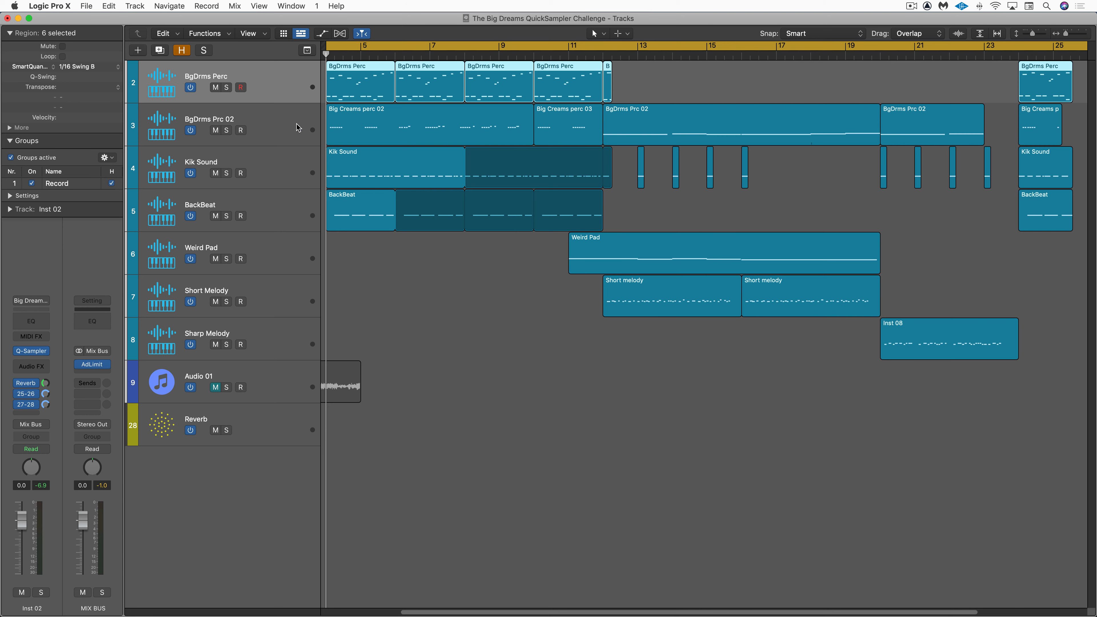
{"action": "left_click", "coordinate": [32, 351]}
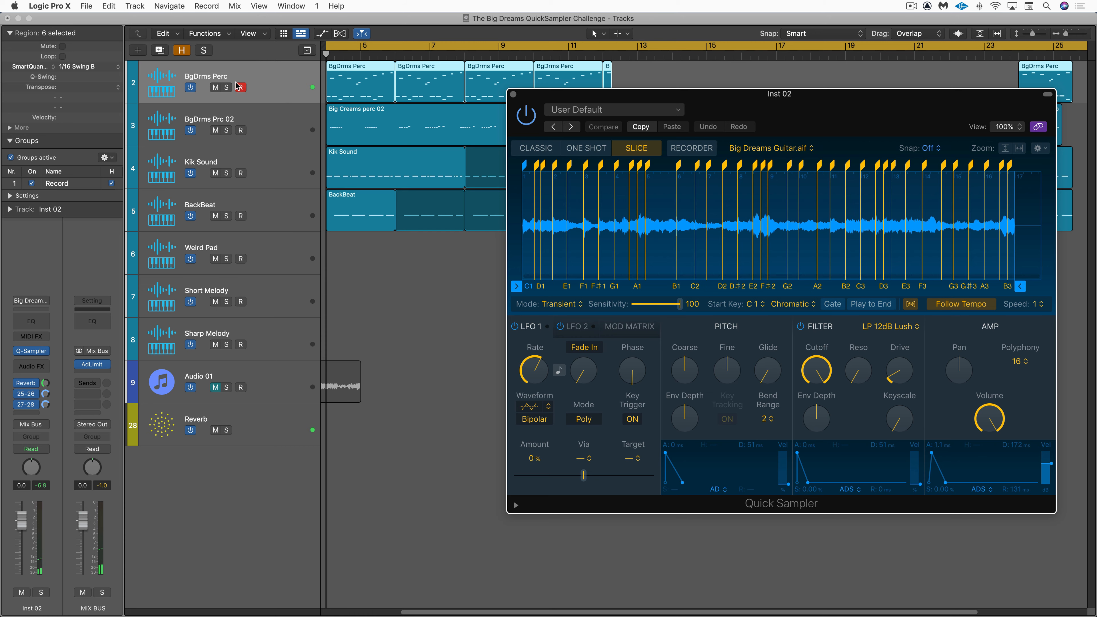
{"action": "left_click", "coordinate": [228, 88]}
{"action": "key", "text": "space"}
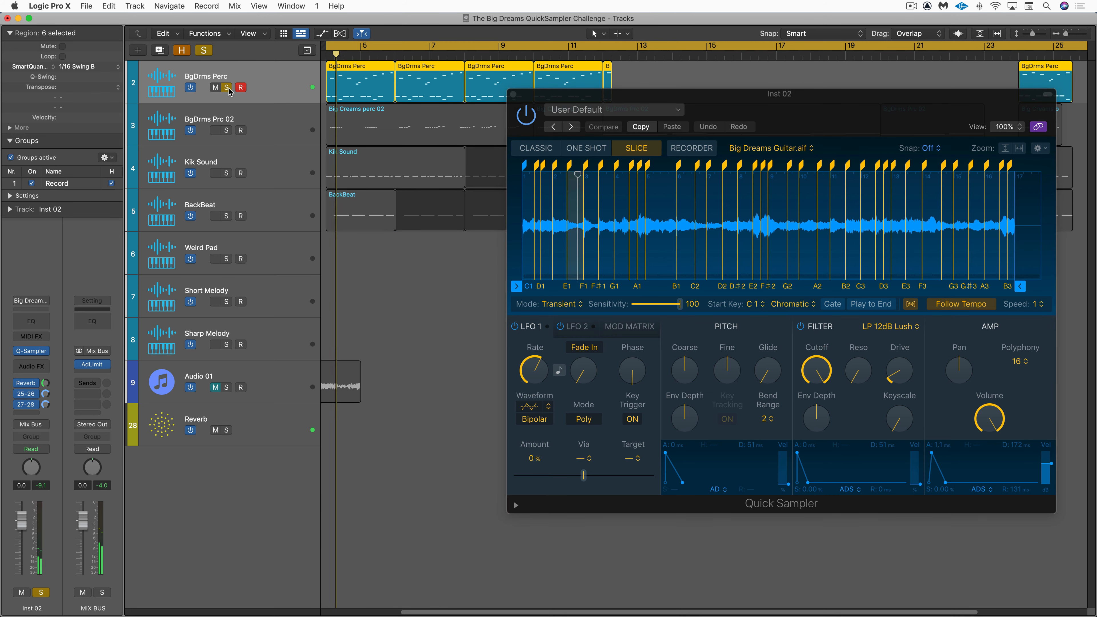
- Examine the BgDrms Perc notes in the Piano Roll and Score editors without the plug-in window covering them, and close the editor
{"action": "key", "text": "p"}
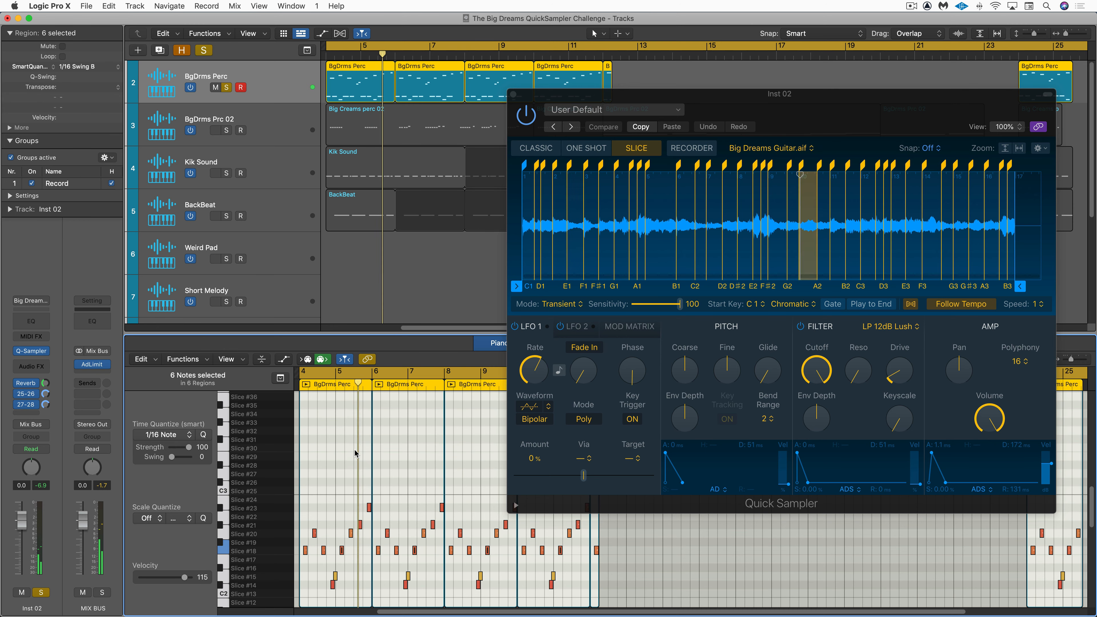
{"action": "key", "text": "super+Right"}
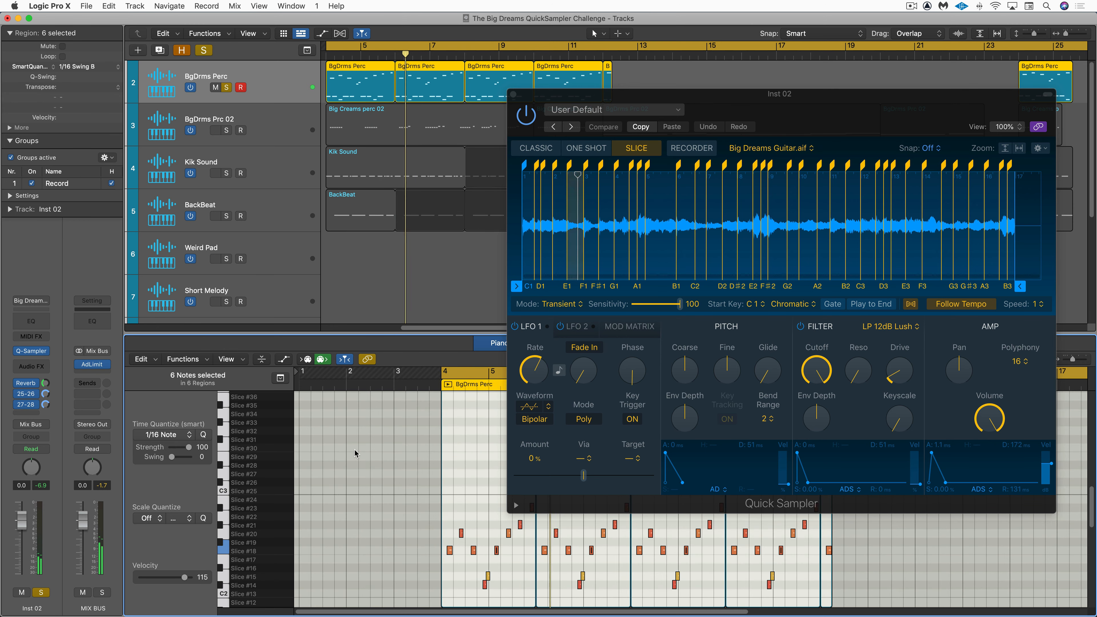
{"action": "key", "text": "n"}
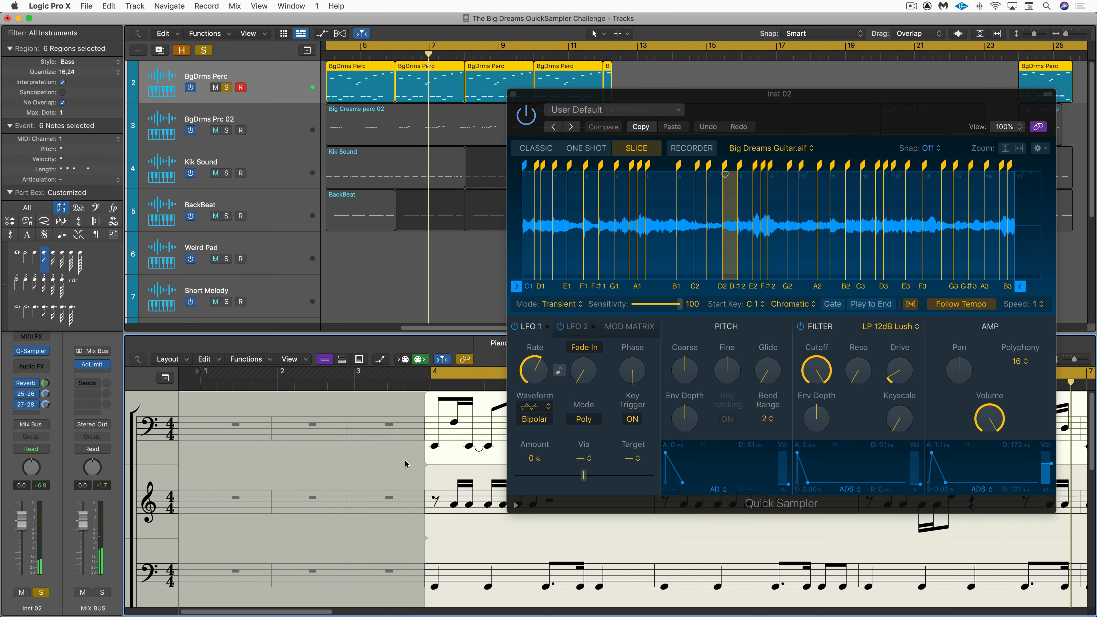
{"action": "key", "text": "v"}
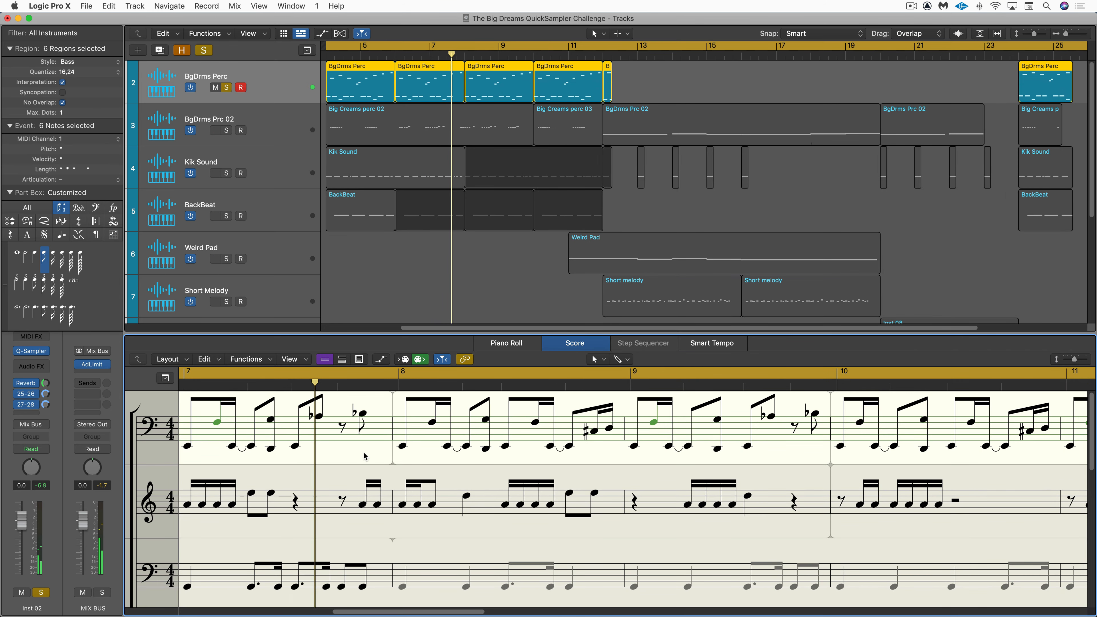
{"action": "key", "text": "e"}
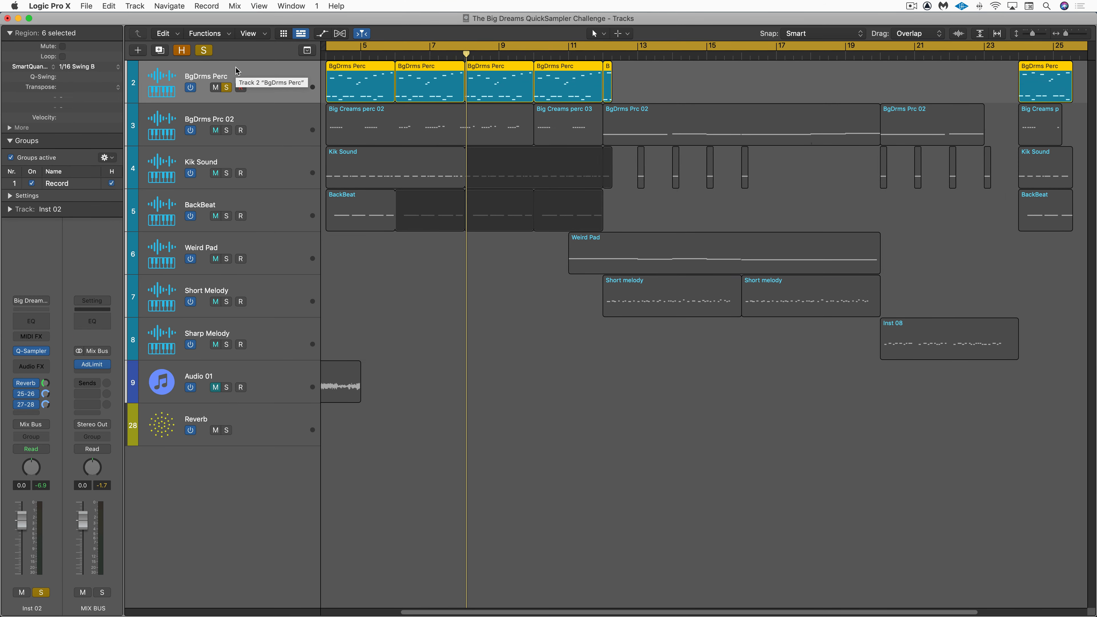
- Examine the Space Designer on the Reverb bus and its Warped Effects presets without changing the preset, and close the plug-in
{"action": "left_click", "coordinate": [26, 383]}
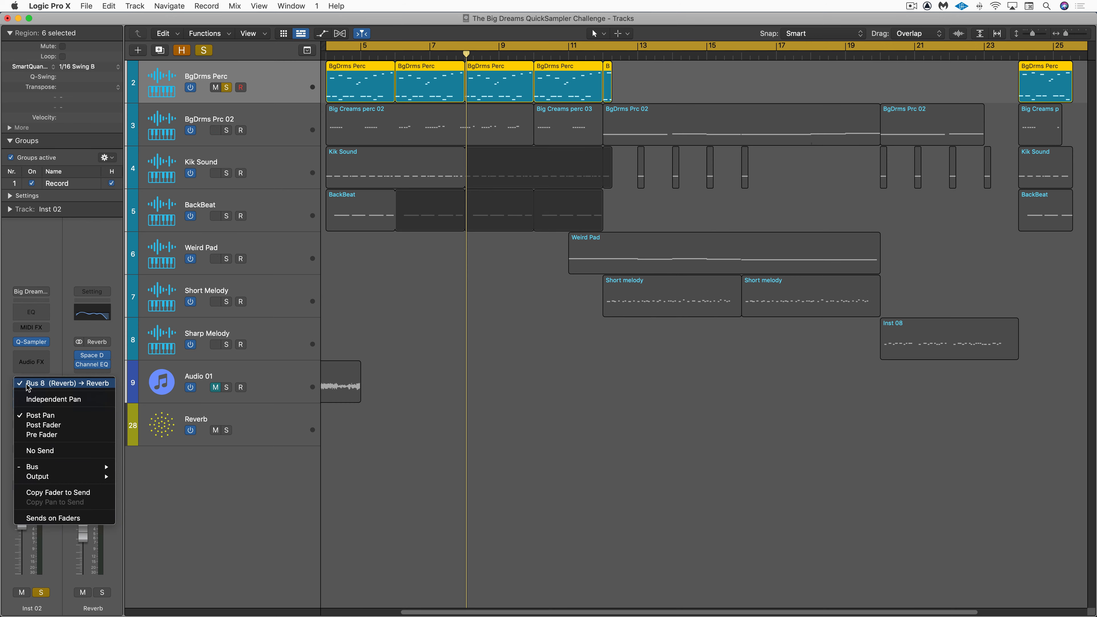
{"action": "left_click", "coordinate": [91, 360]}
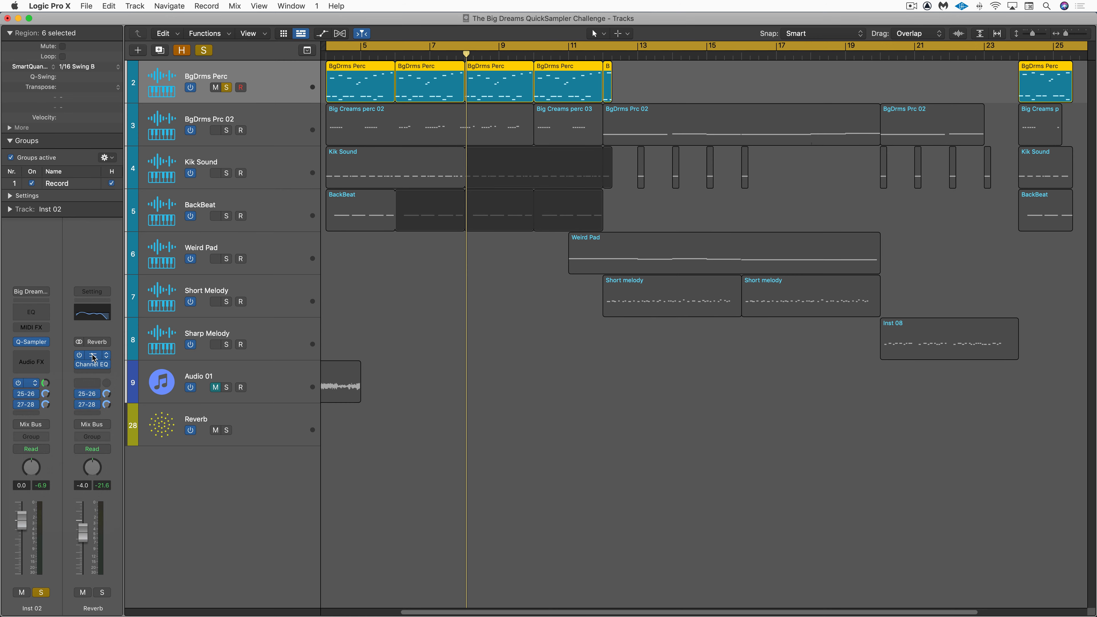
{"action": "left_click", "coordinate": [93, 356]}
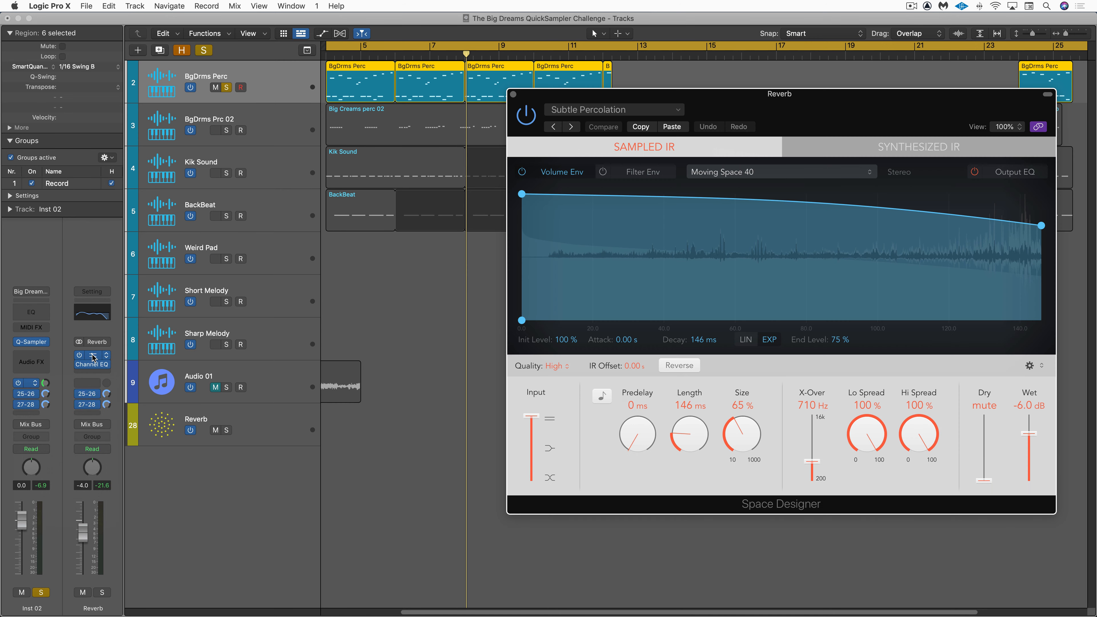
{"action": "left_click", "coordinate": [592, 113]}
{"action": "mouse_move", "coordinate": [620, 454]}
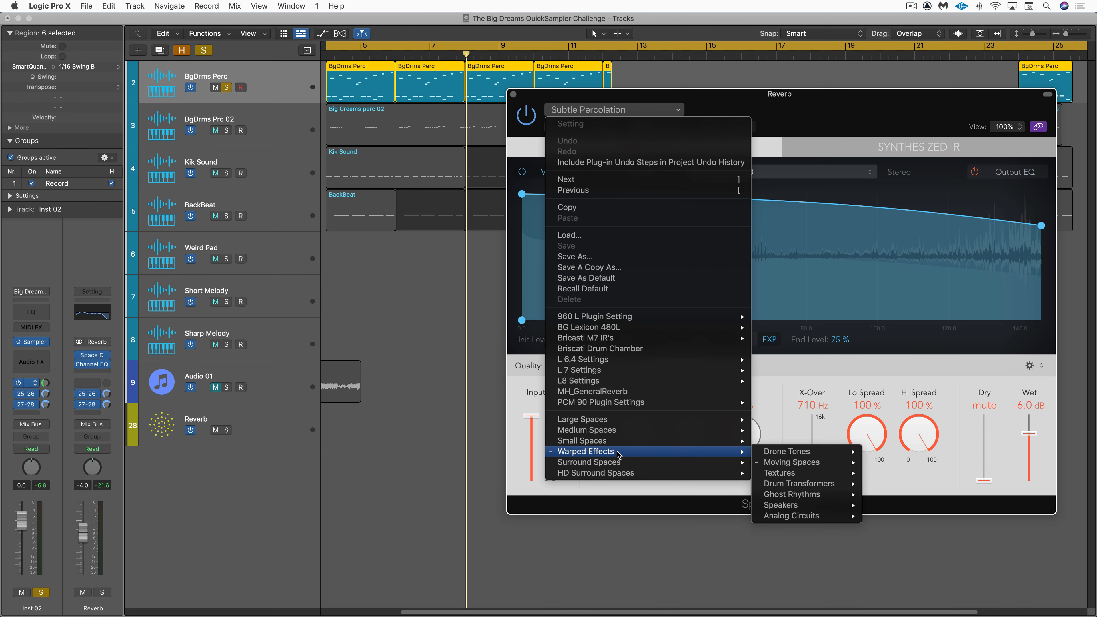
{"action": "left_click", "coordinate": [525, 149]}
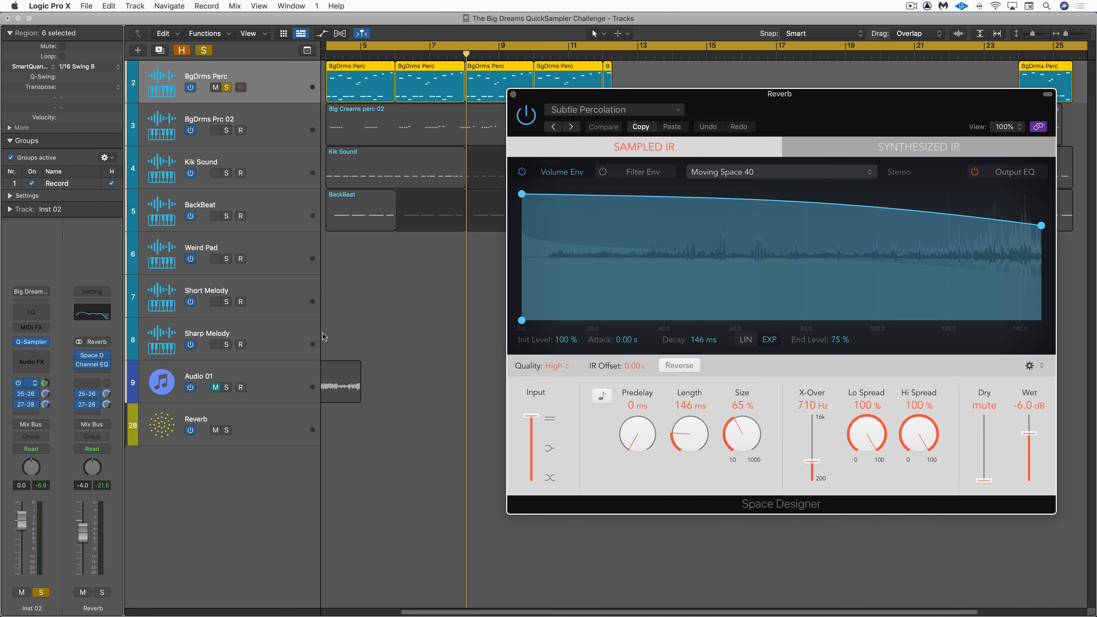
{"action": "left_click", "coordinate": [513, 94]}
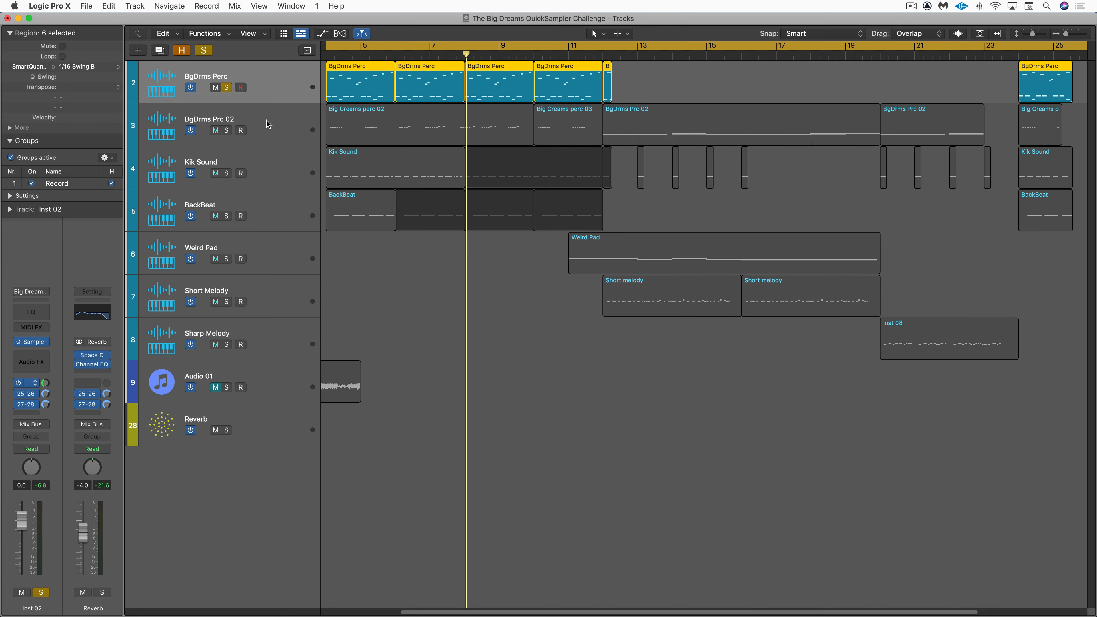
- Turn off solo on the BgDrms Perc track and solo the BgDrms Prc 02 track instead
{"action": "left_click", "coordinate": [243, 119]}
{"action": "left_click", "coordinate": [227, 88]}
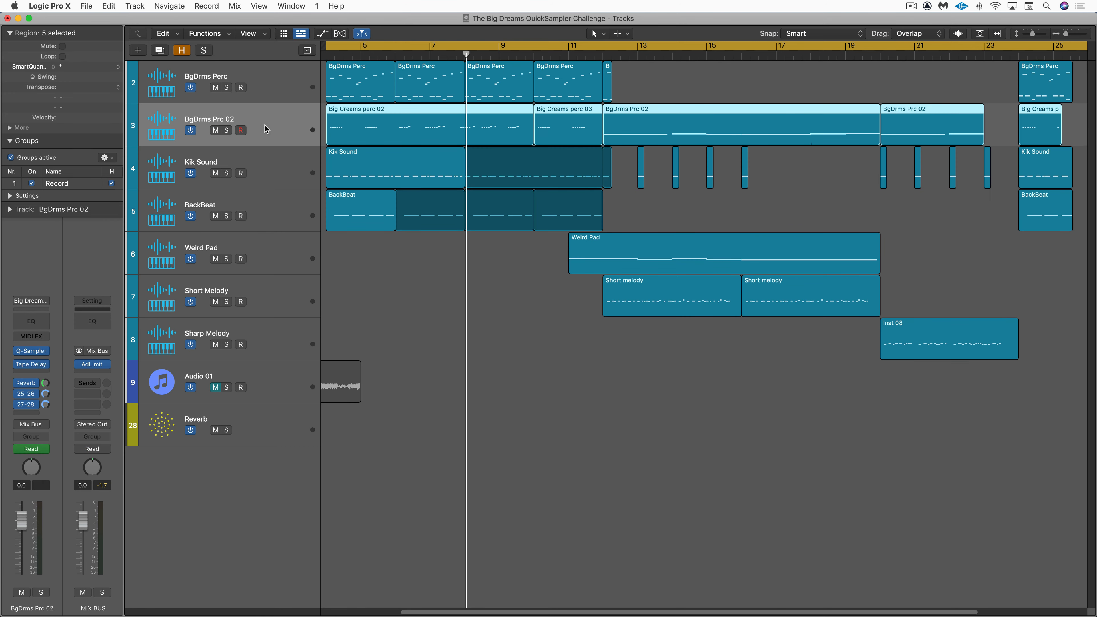
{"action": "left_click", "coordinate": [226, 130]}
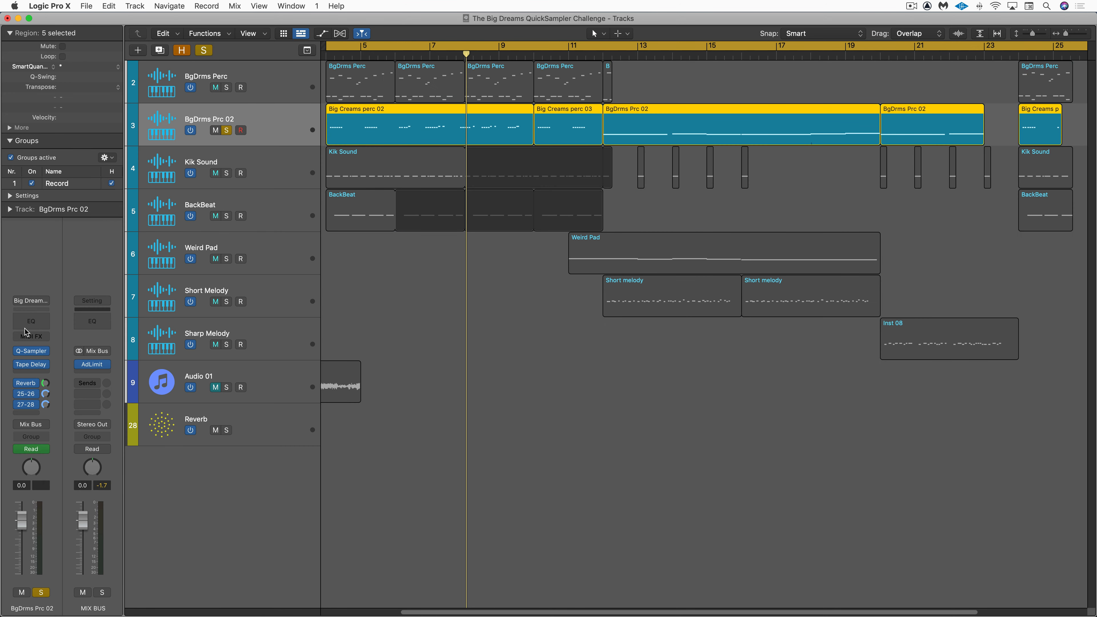
- Open the Quick Sampler of the BgDrms Prc 02 track with its window header hidden and play the track
{"action": "left_click", "coordinate": [31, 352]}
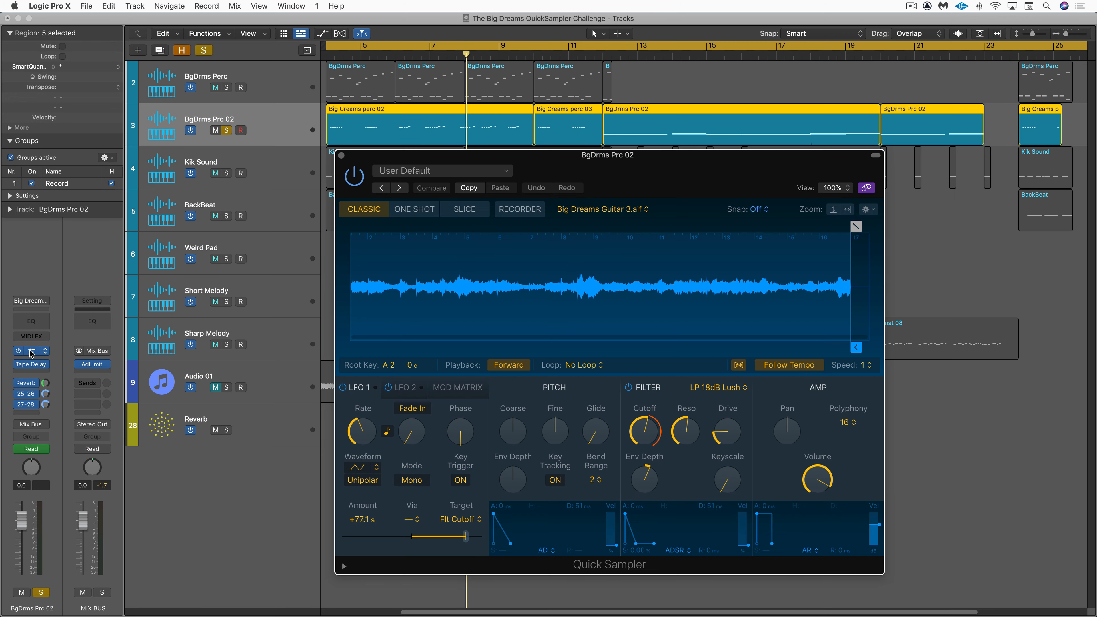
{"action": "left_click", "coordinate": [876, 157]}
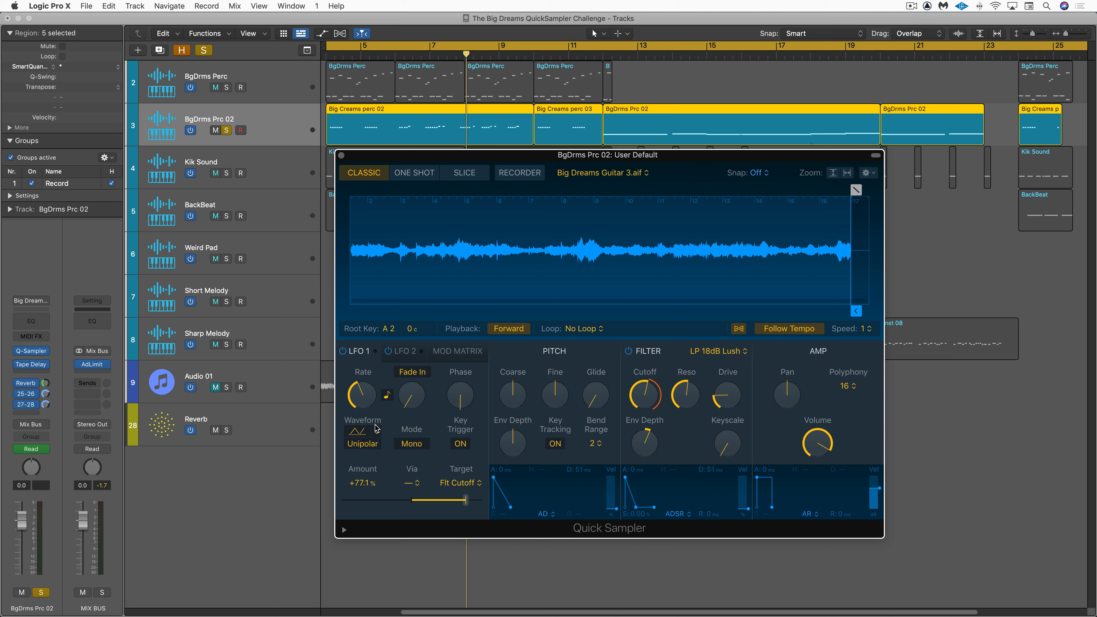
{"action": "mouse_move", "coordinate": [632, 392]}
{"action": "key", "text": "space"}
- View the Reverb send and the Tape Delay settings of the BgDrms Prc 02 track, and return to its Quick Sampler
{"action": "left_click", "coordinate": [27, 383]}
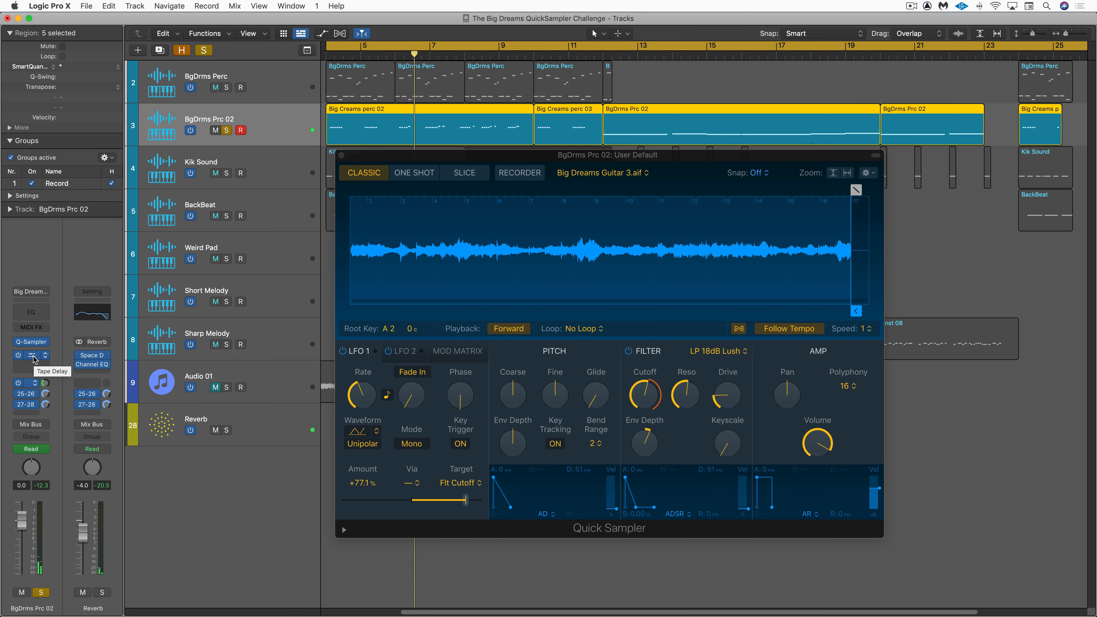
{"action": "left_click", "coordinate": [35, 358]}
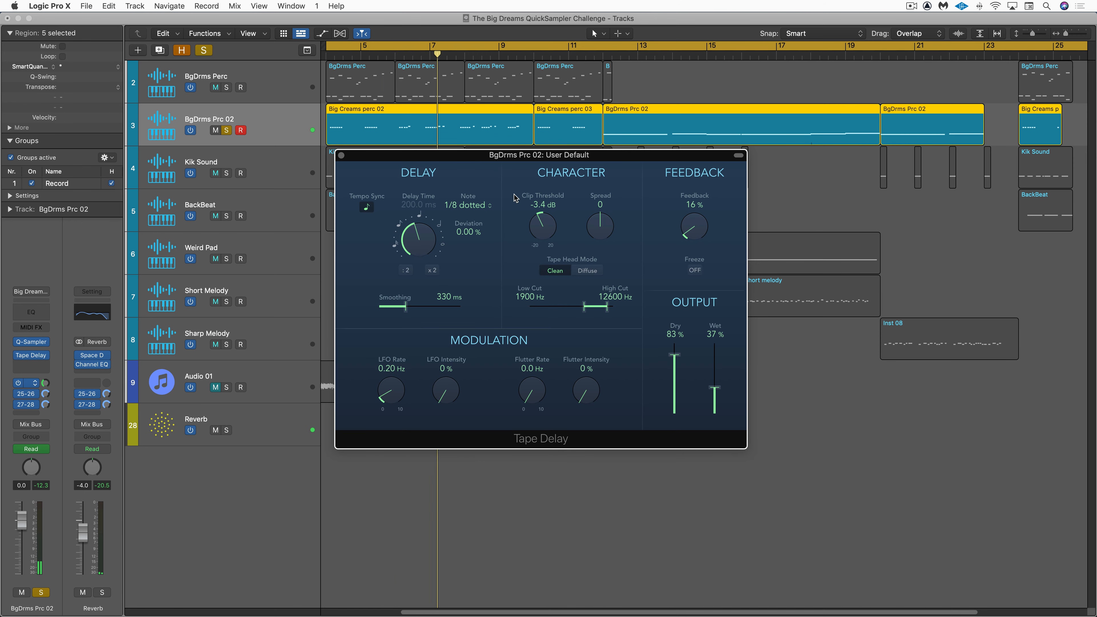
{"action": "left_click", "coordinate": [31, 343]}
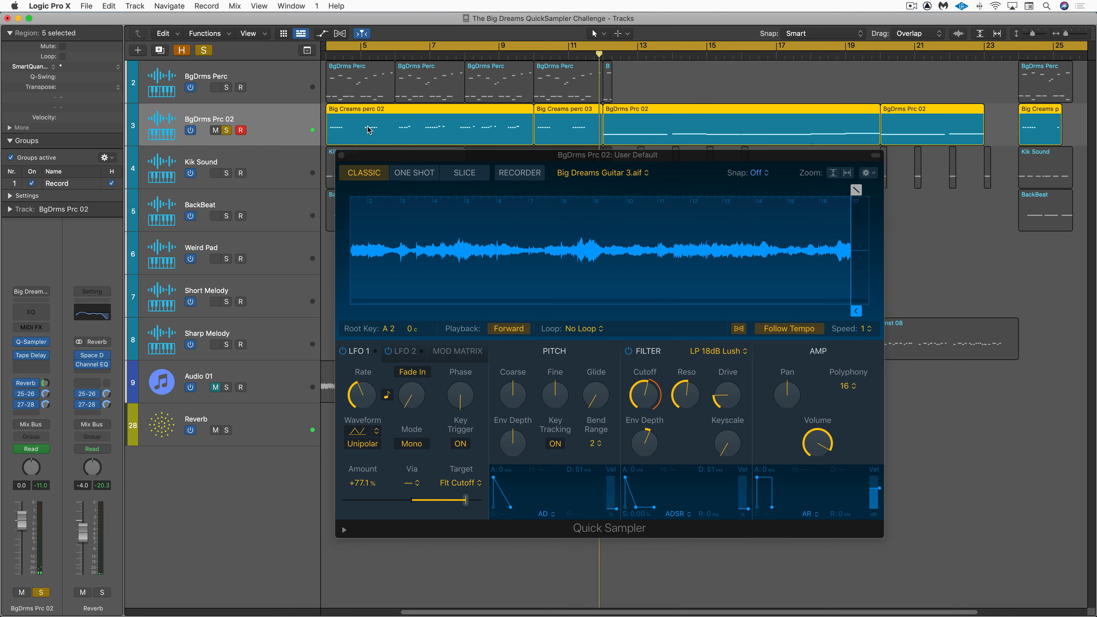
- Hide the plug-in window and examine the BgDrms Prc 02 notes in the Piano Roll while replaying the track
{"action": "key", "text": "v"}
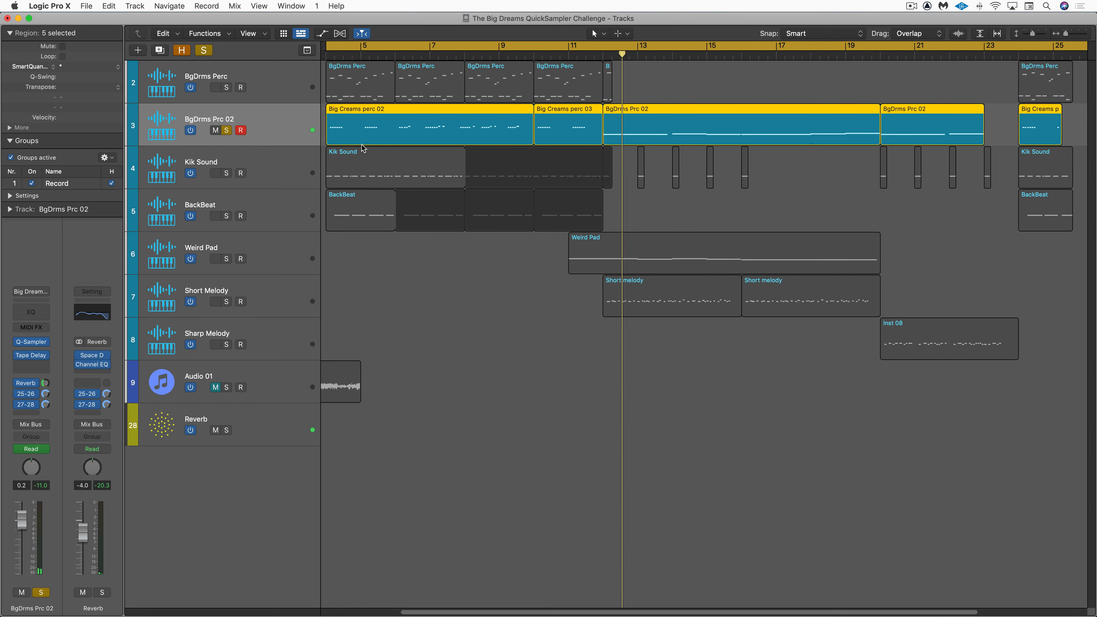
{"action": "key", "text": "p"}
{"action": "key", "text": "space"}
{"action": "key", "text": "space"}
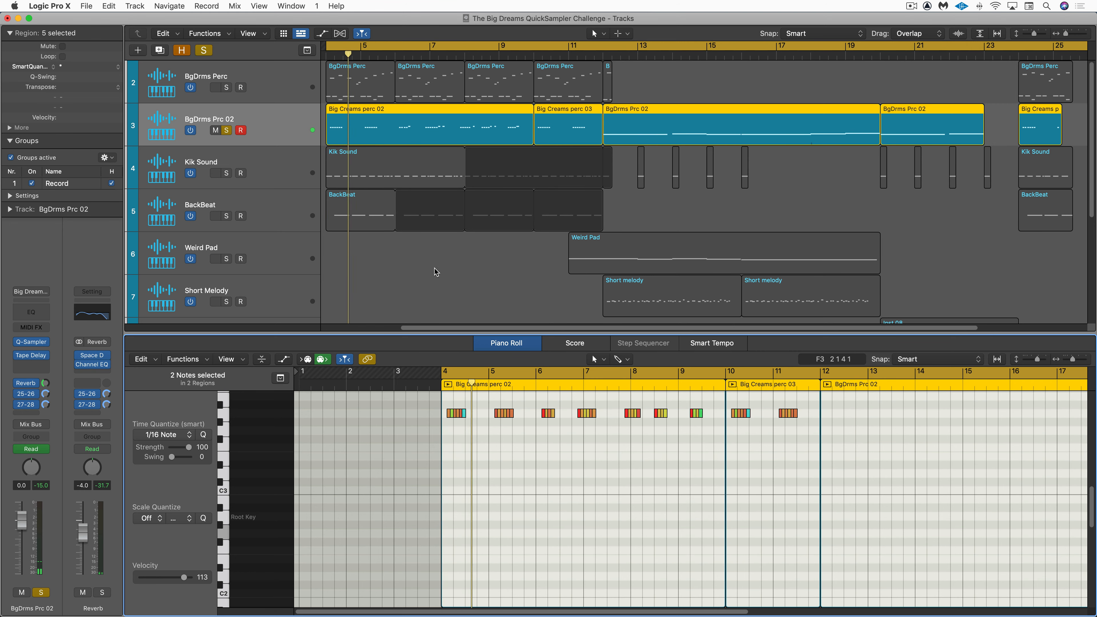
{"action": "scroll", "coordinate": [537, 457], "scroll_direction": "up", "scroll_amount": 5}
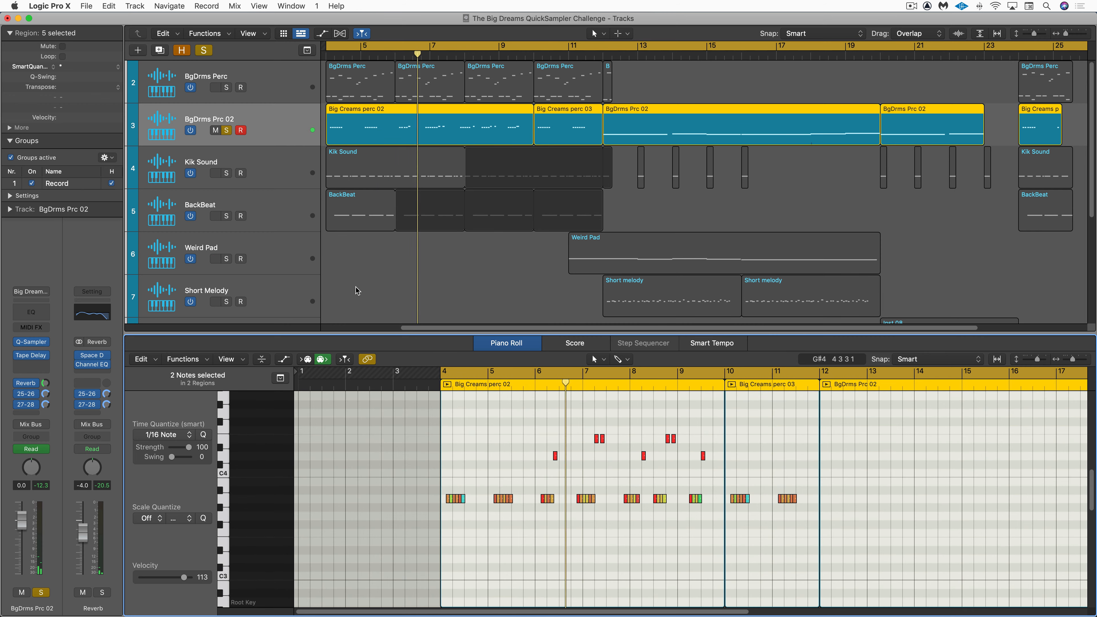
- Close the Piano Roll, solo BgDrms Perc alongside BgDrms Prc 02, and view the Quick Sampler of BgDrms Prc 02
{"action": "key", "text": "e"}
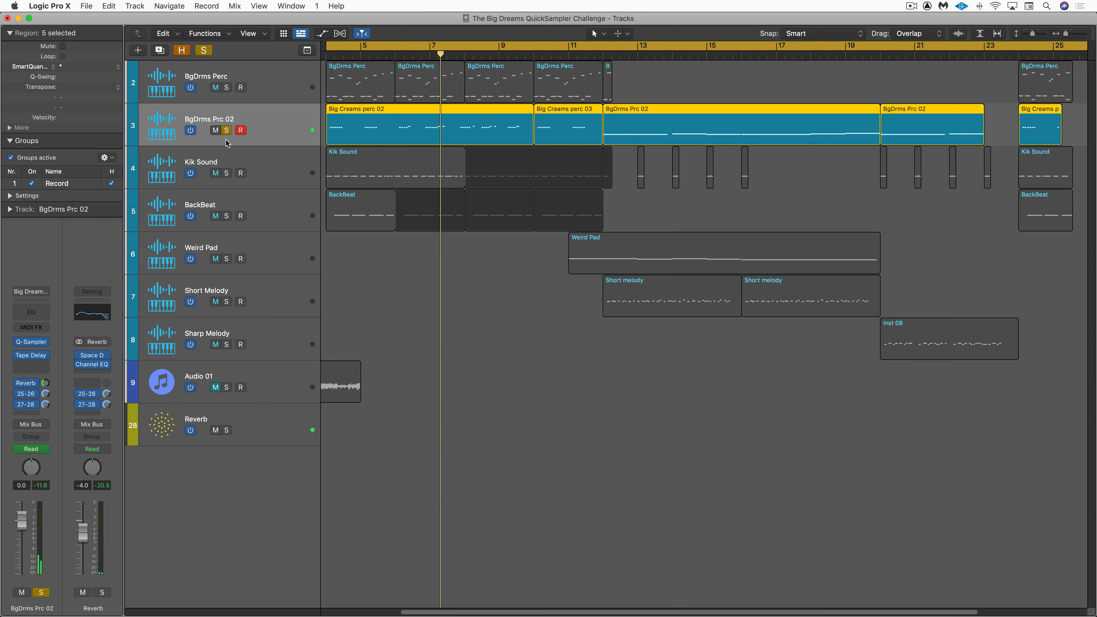
{"action": "left_click", "coordinate": [226, 87]}
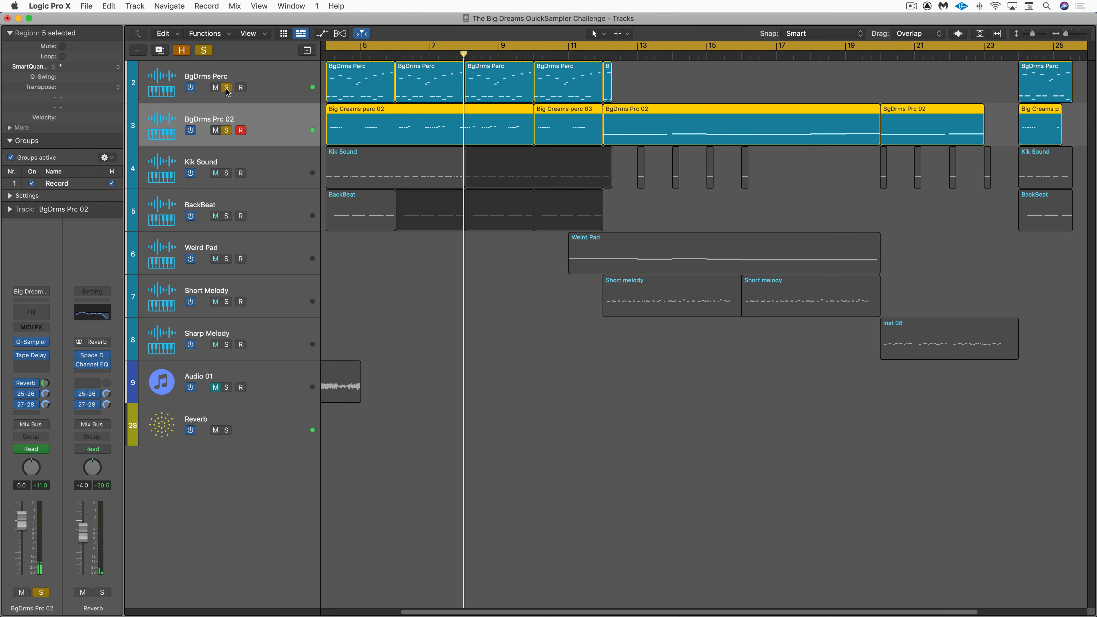
{"action": "left_click", "coordinate": [226, 130]}
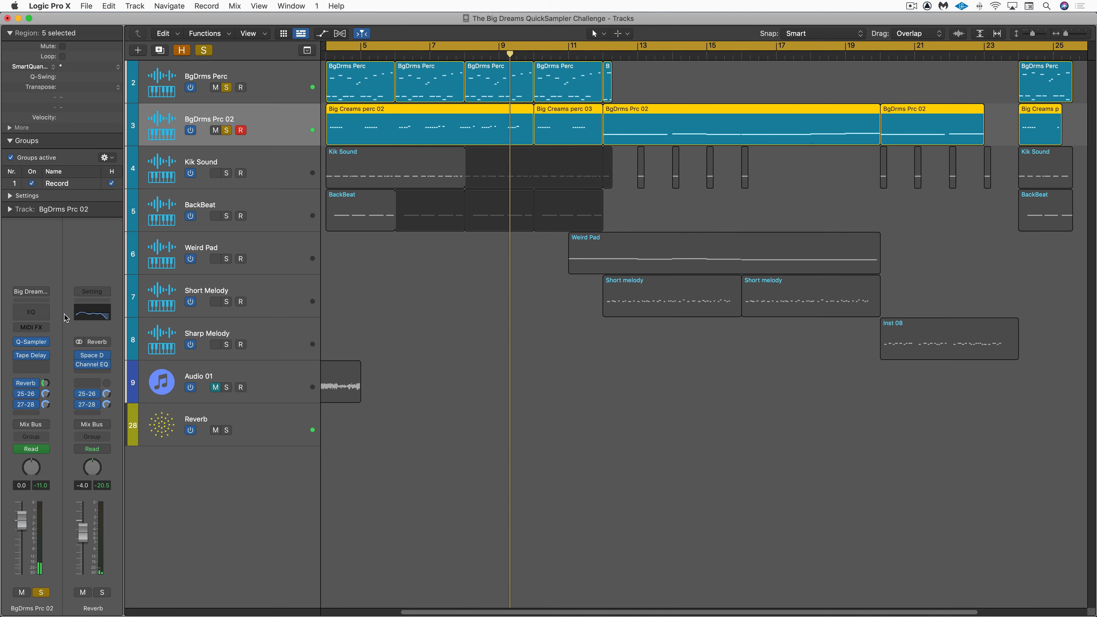
{"action": "left_click", "coordinate": [31, 341]}
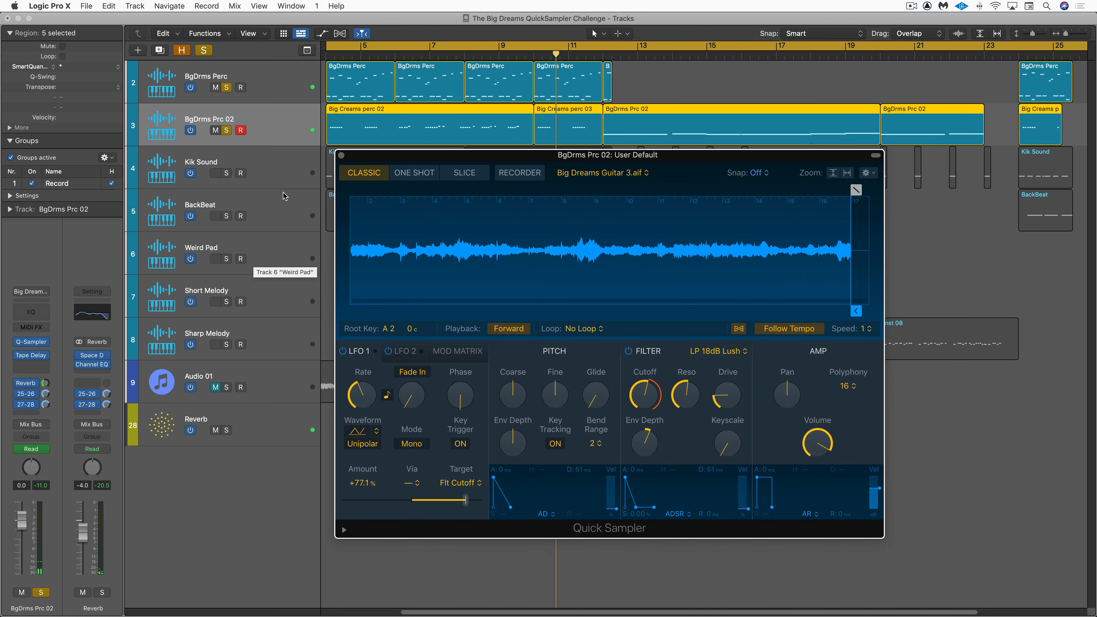
- Turn off solo on both BgDrms tracks, then solo the Kik Sound track with its Quick Sampler showing and play it
{"action": "left_click", "coordinate": [227, 130]}
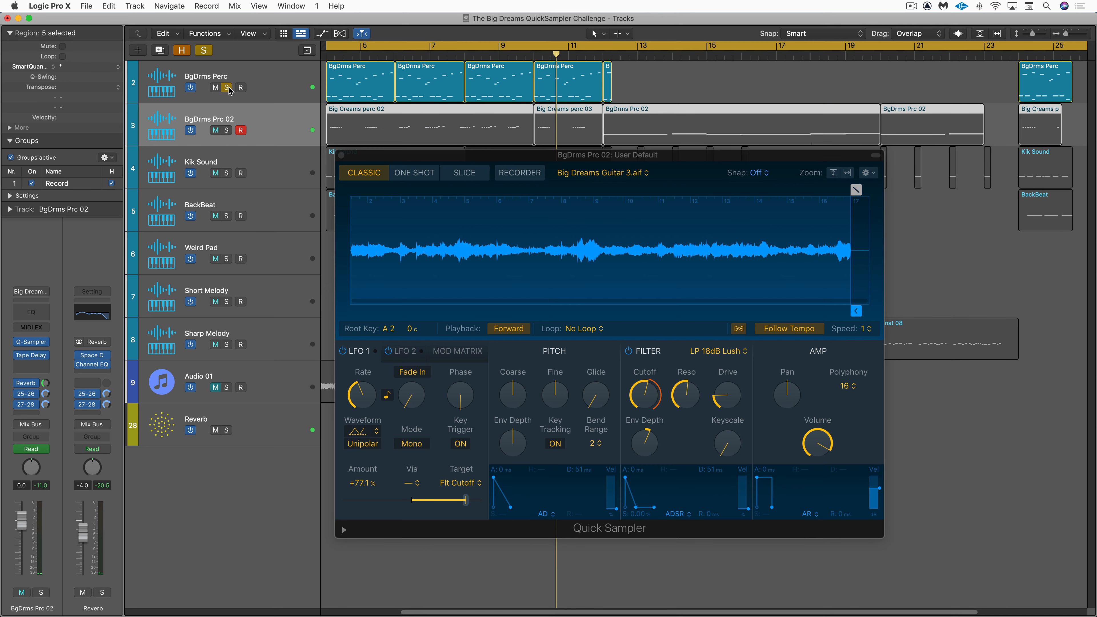
{"action": "left_click", "coordinate": [227, 87]}
{"action": "left_click", "coordinate": [258, 166]}
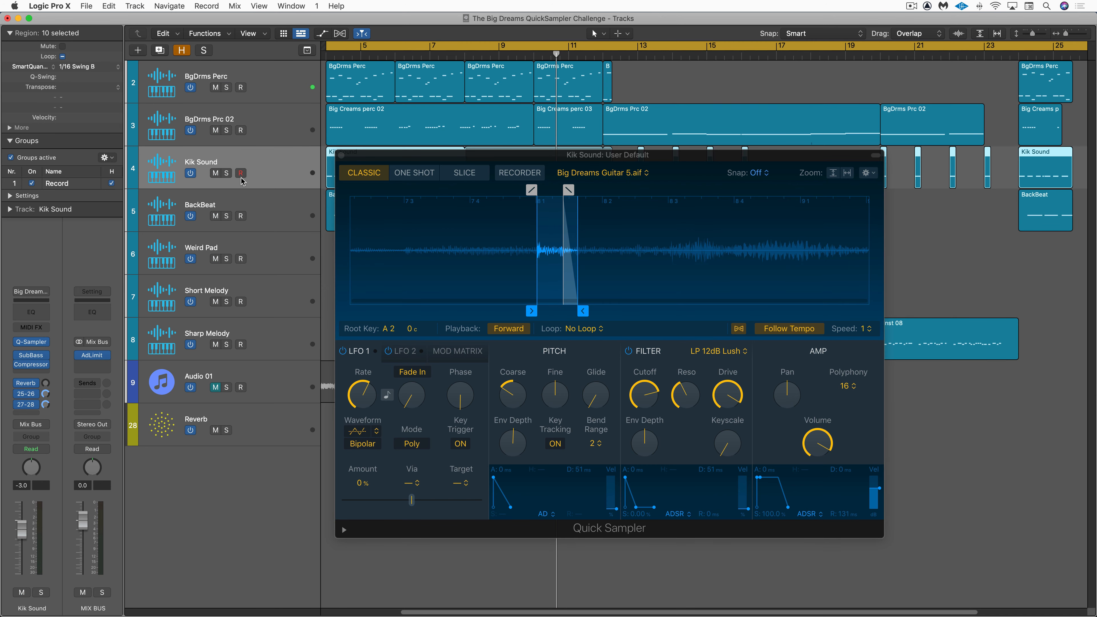
{"action": "left_click", "coordinate": [226, 173]}
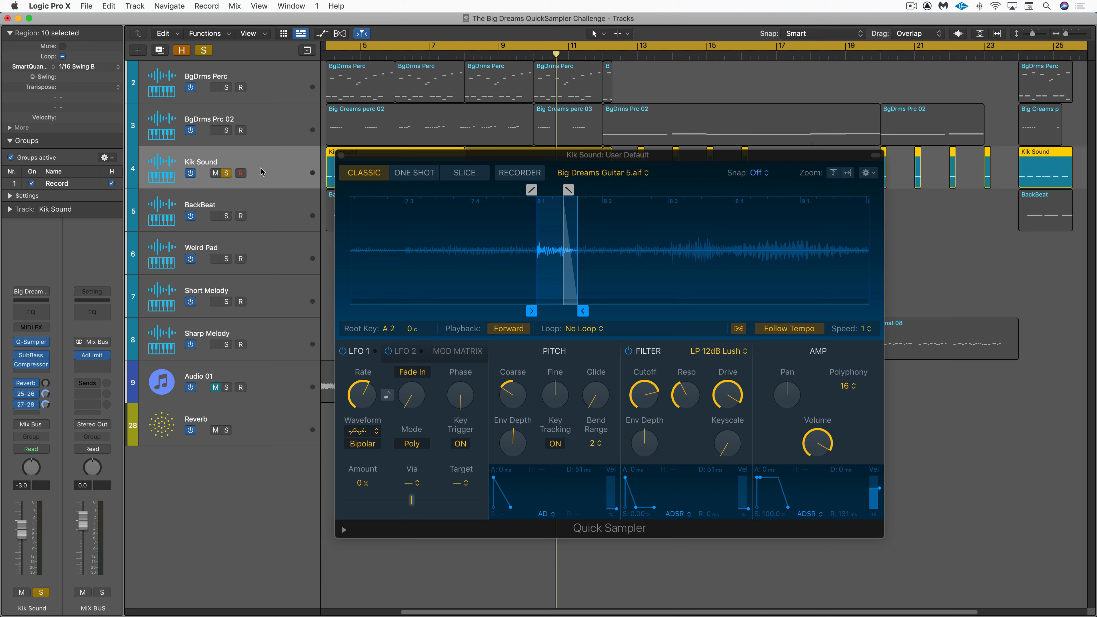
{"action": "key", "text": "space"}
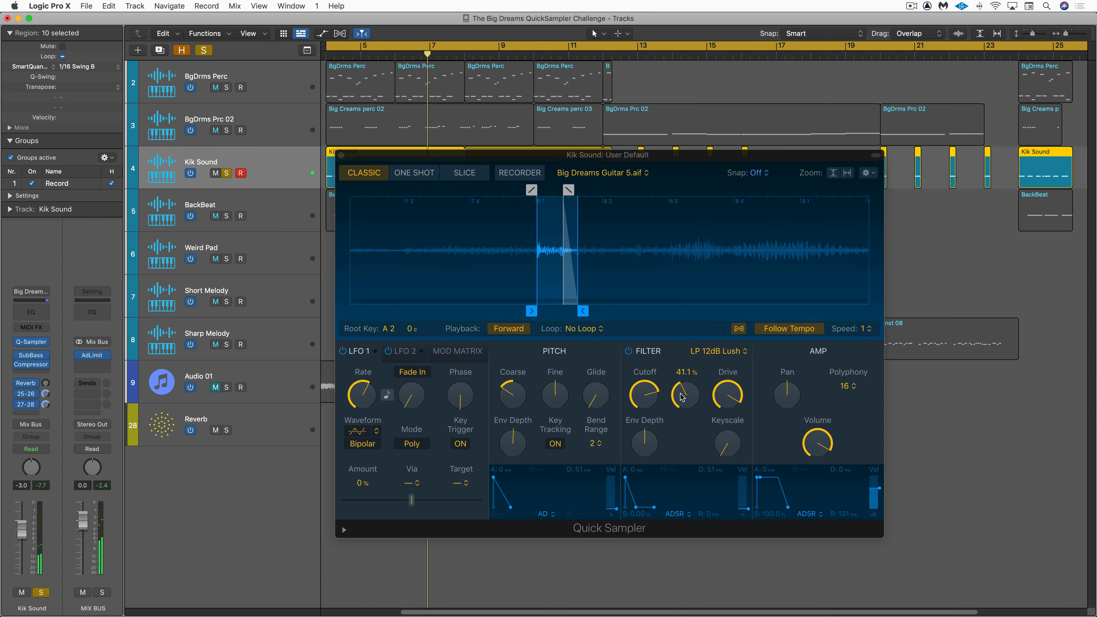
- Audition a filter resonance of 62.1 % in the Kik Sound Quick Sampler and lower it again
{"action": "left_click_drag", "start_coordinate": [682, 396], "coordinate": [657, 360]}
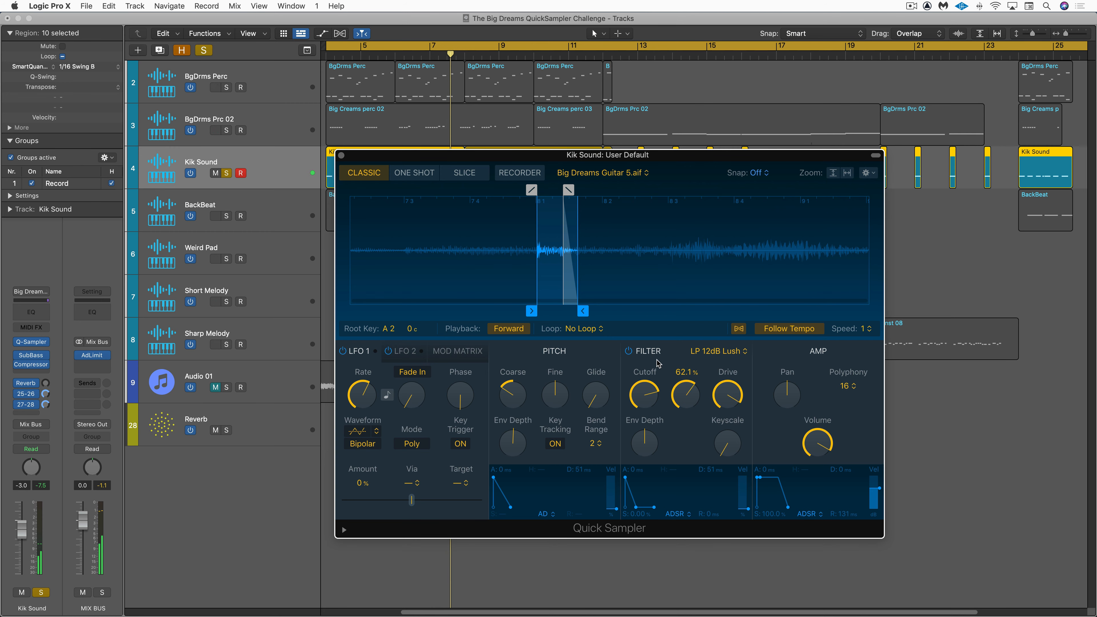
{"action": "left_click_drag", "start_coordinate": [658, 360], "coordinate": [641, 393]}
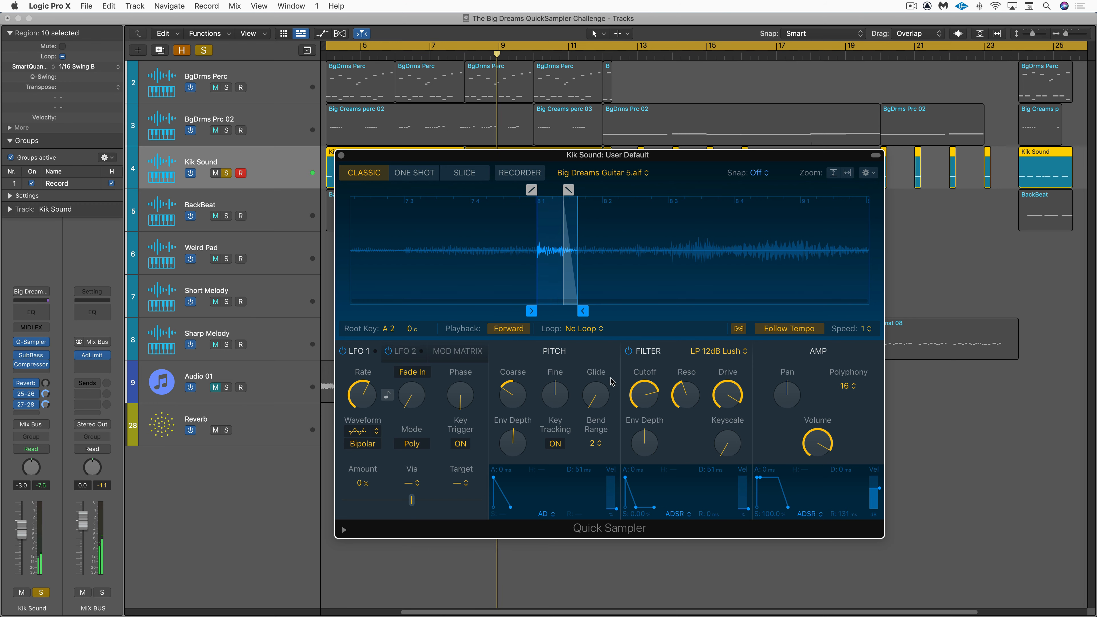
- View the SubBass settings of the Kik Sound track with the window header shown, and close the plug-in window
{"action": "left_click", "coordinate": [34, 357]}
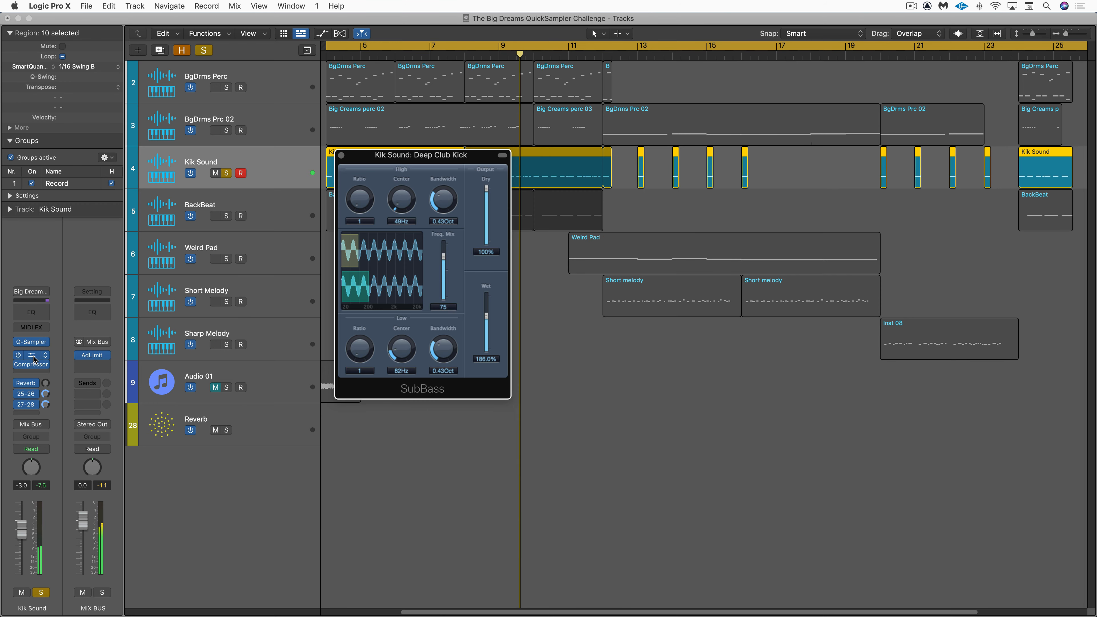
{"action": "left_click", "coordinate": [502, 154]}
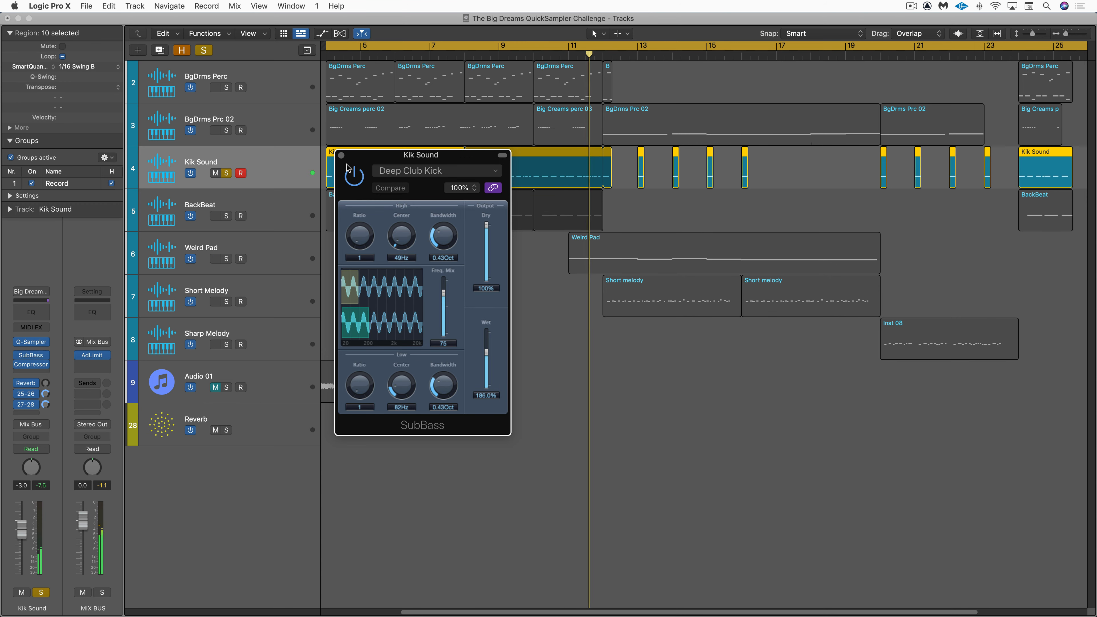
{"action": "left_click", "coordinate": [340, 154]}
- Move the solo from Kik Sound to the BackBeat track, open the BackBeat Quick Sampler and play the track
{"action": "left_click", "coordinate": [226, 173]}
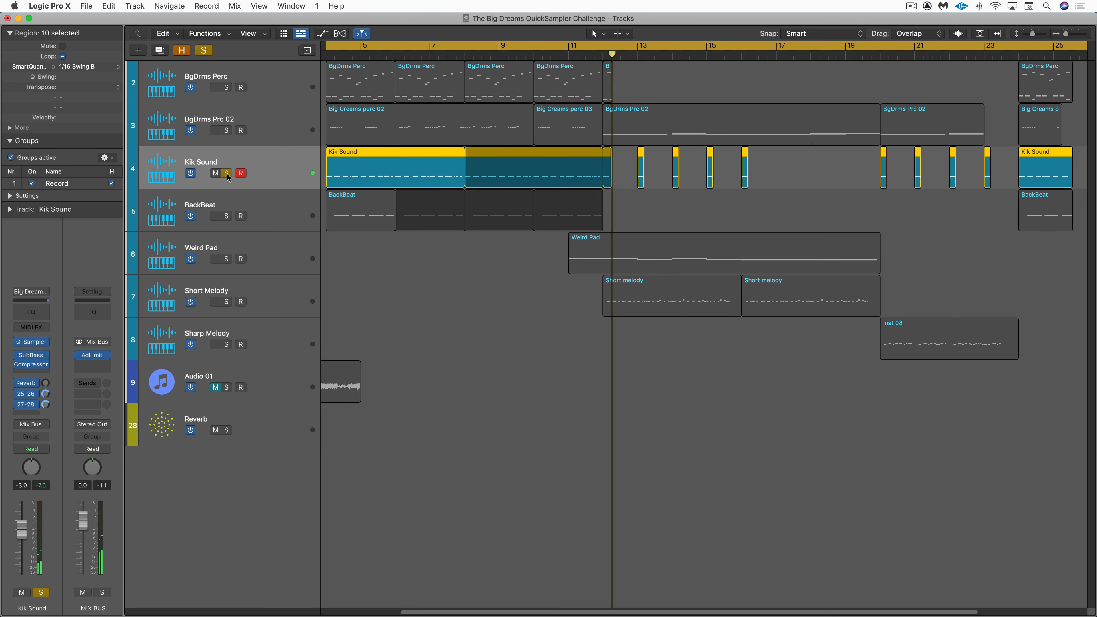
{"action": "left_click", "coordinate": [243, 216]}
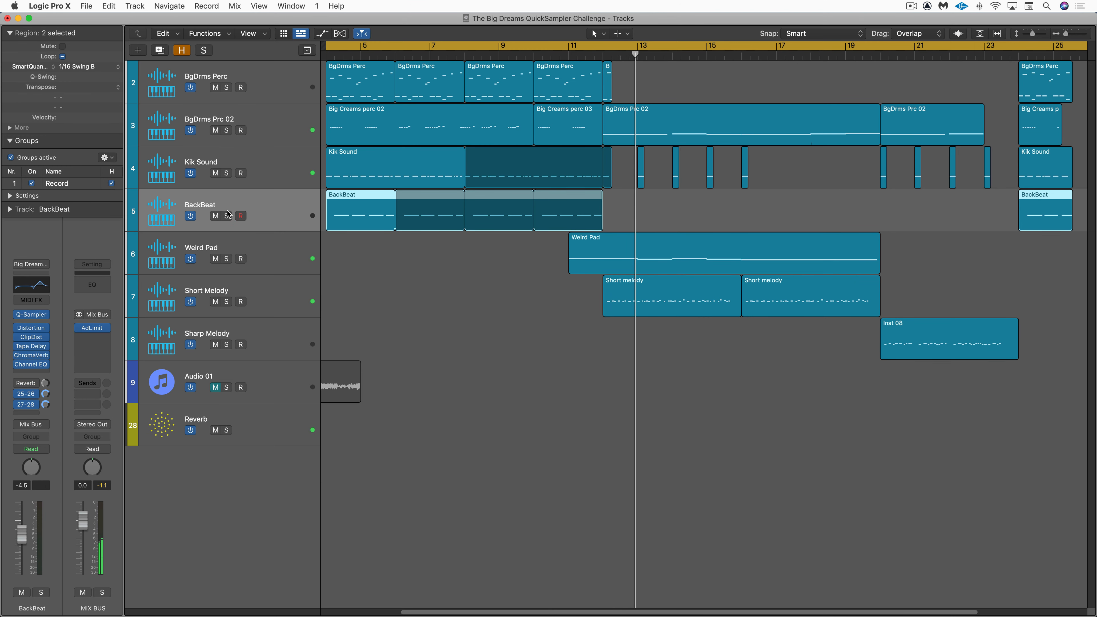
{"action": "left_click", "coordinate": [33, 316]}
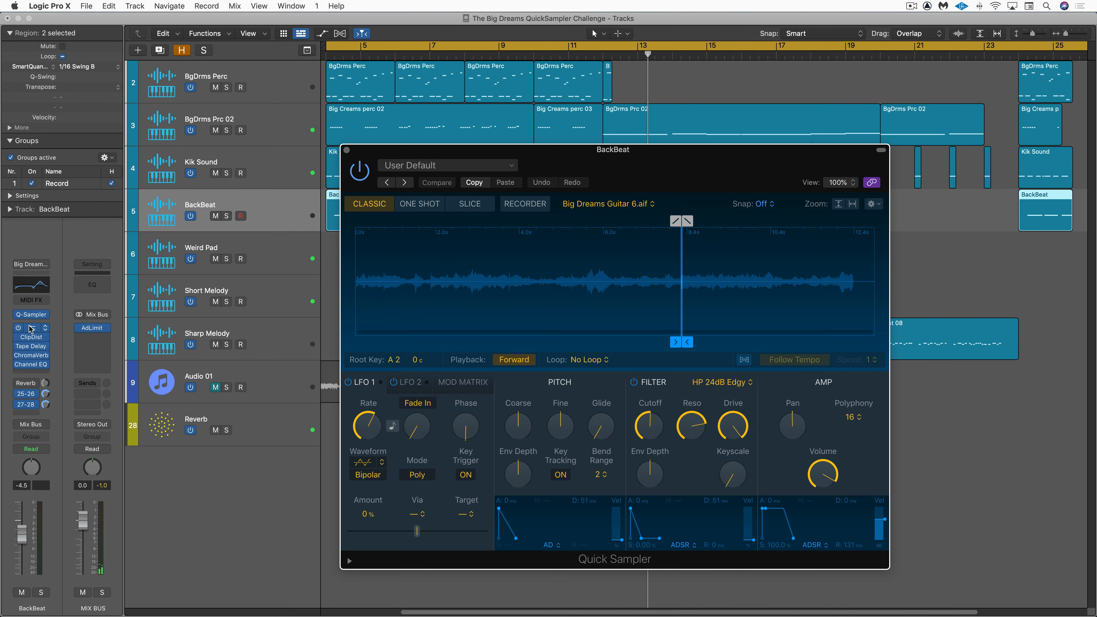
{"action": "left_click", "coordinate": [226, 216]}
{"action": "key", "text": "space"}
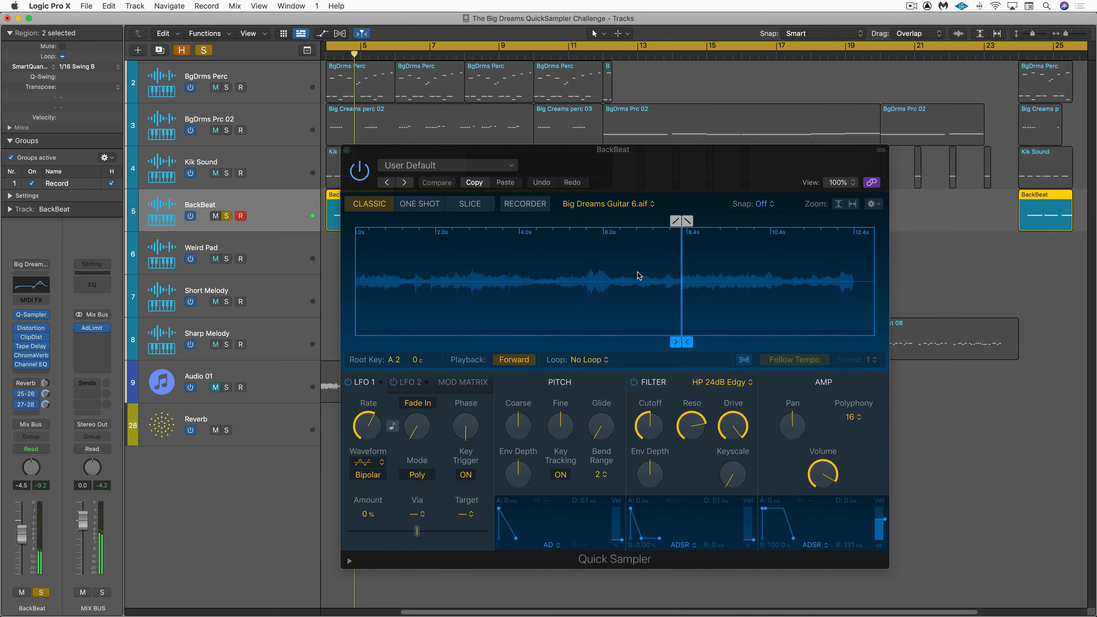
- Examine the short sample slice in the BackBeat Quick Sampler and compare its sound with the filter off and on
{"action": "left_click_drag", "start_coordinate": [648, 274], "coordinate": [710, 281]}
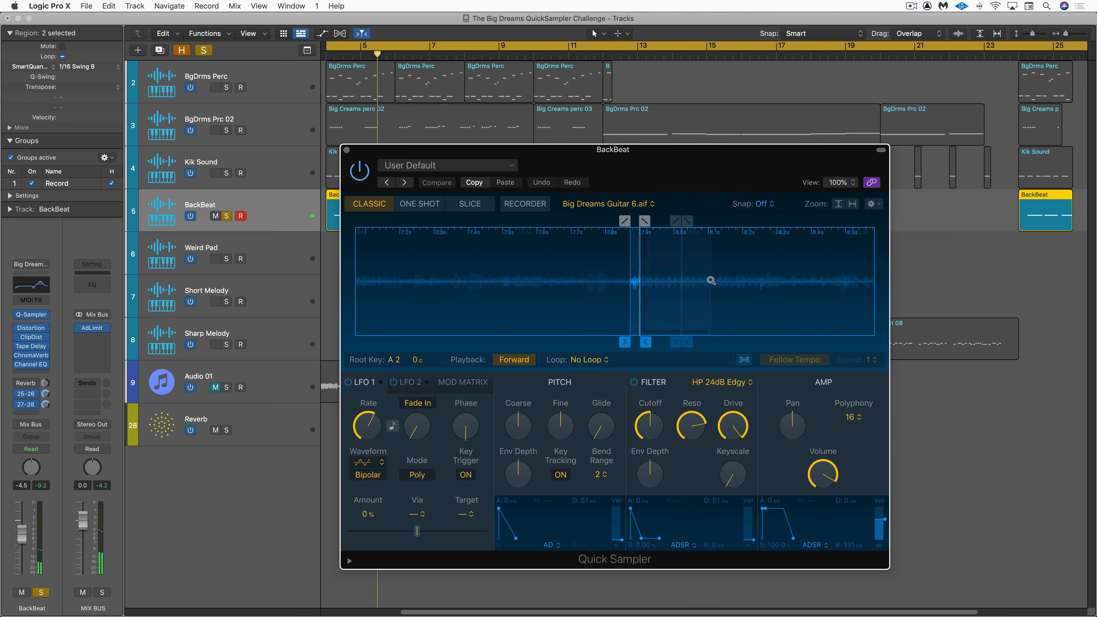
{"action": "left_click_drag", "start_coordinate": [598, 278], "coordinate": [695, 294]}
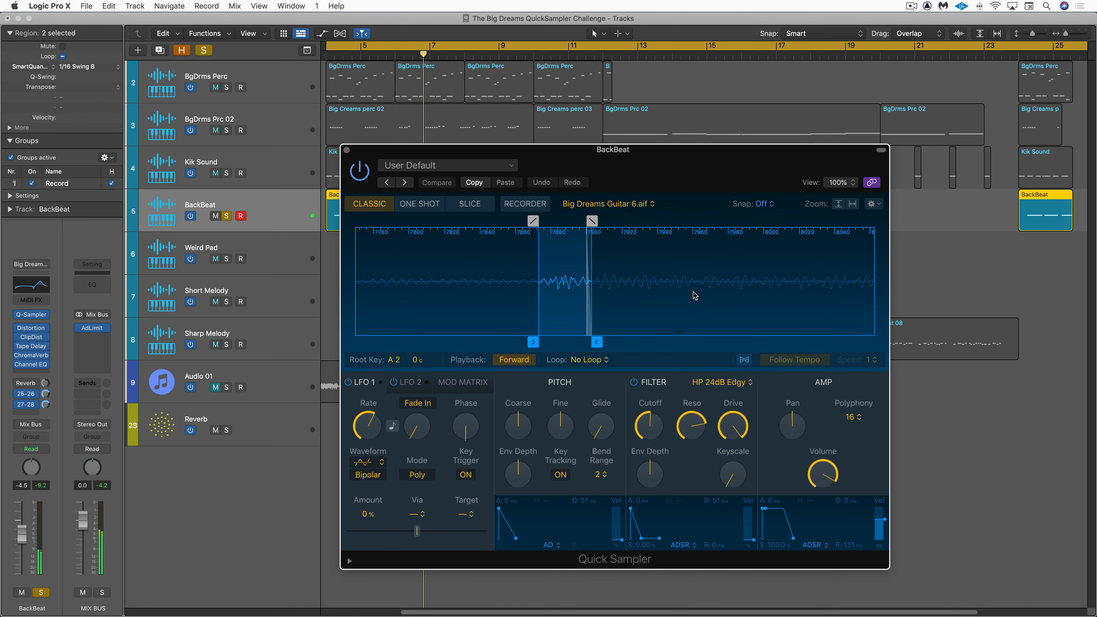
{"action": "mouse_move", "coordinate": [692, 415]}
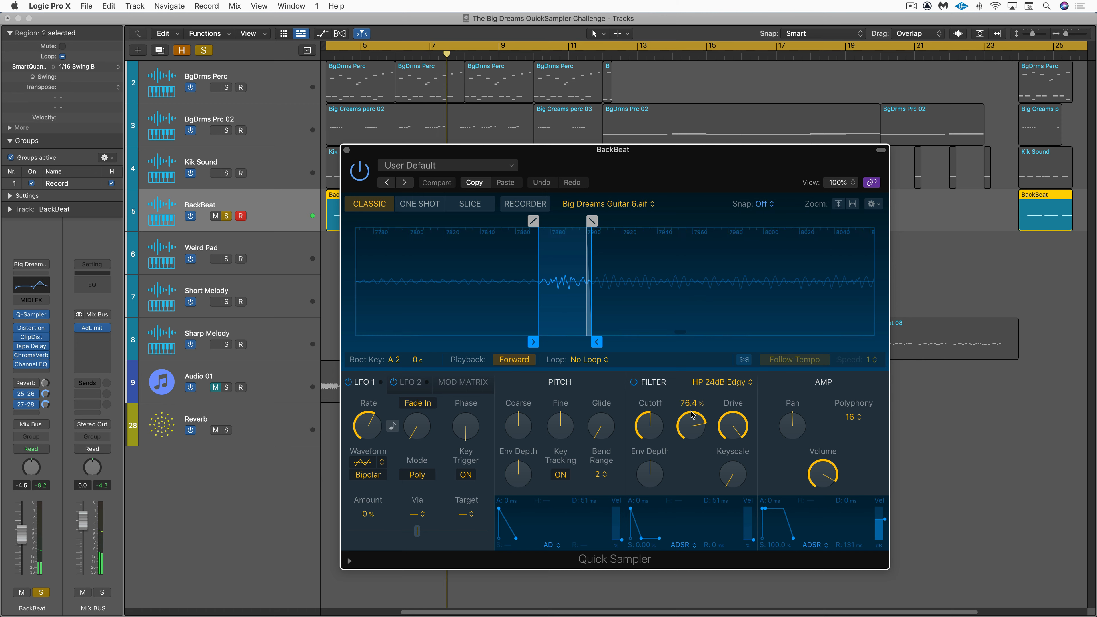
{"action": "left_click", "coordinate": [633, 383]}
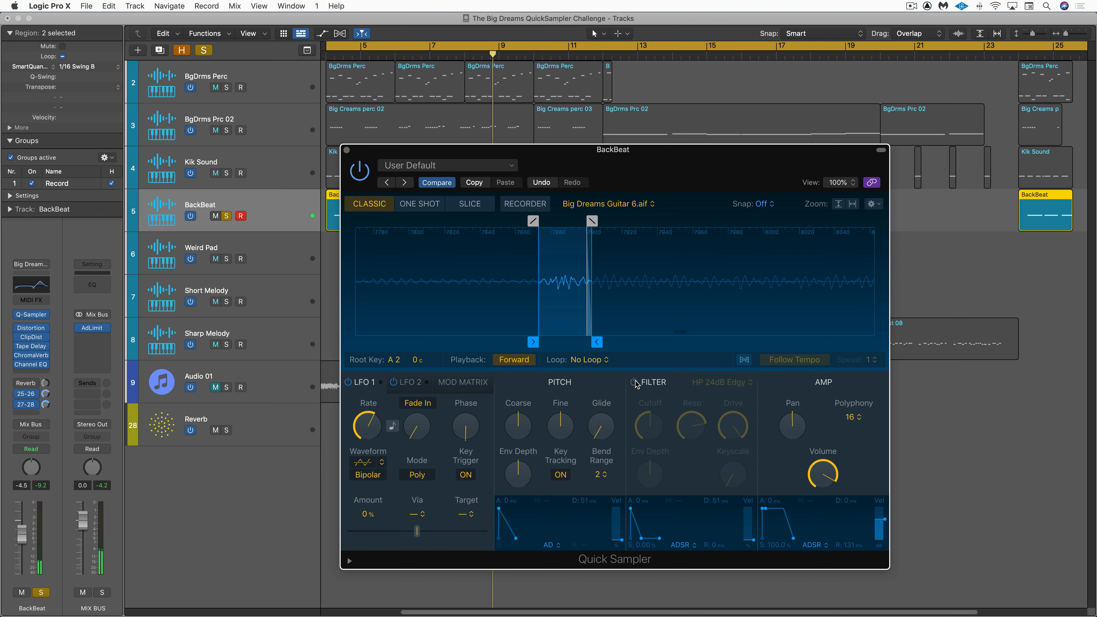
{"action": "left_click", "coordinate": [633, 382]}
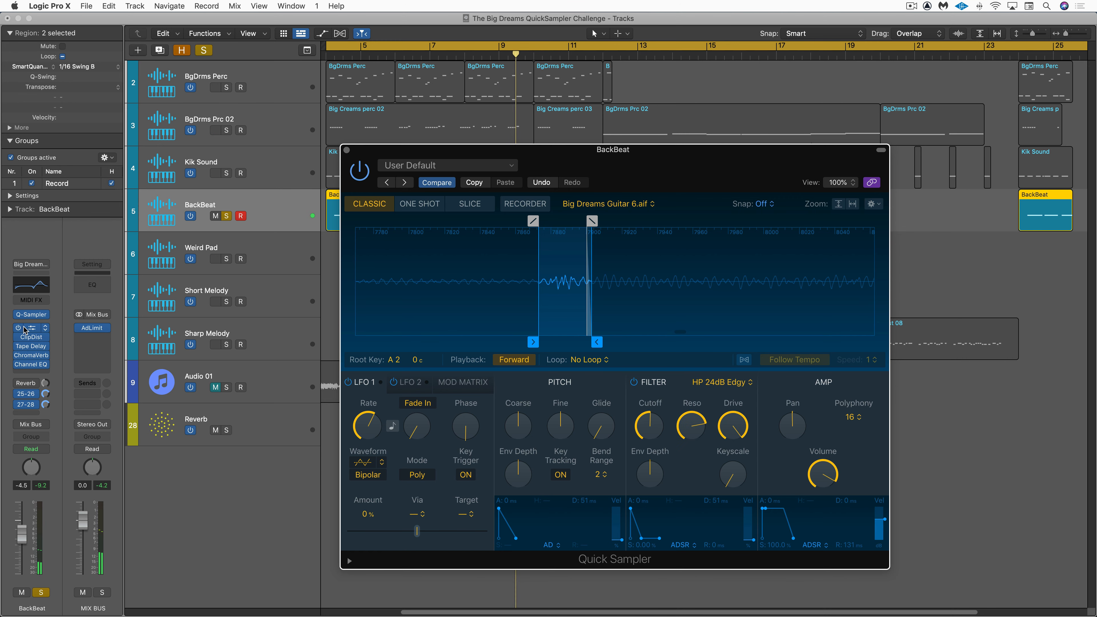
- View the Distortion, Tape Delay, ChromaVerb and Channel EQ settings of the BackBeat track in turn
{"action": "left_click", "coordinate": [36, 331]}
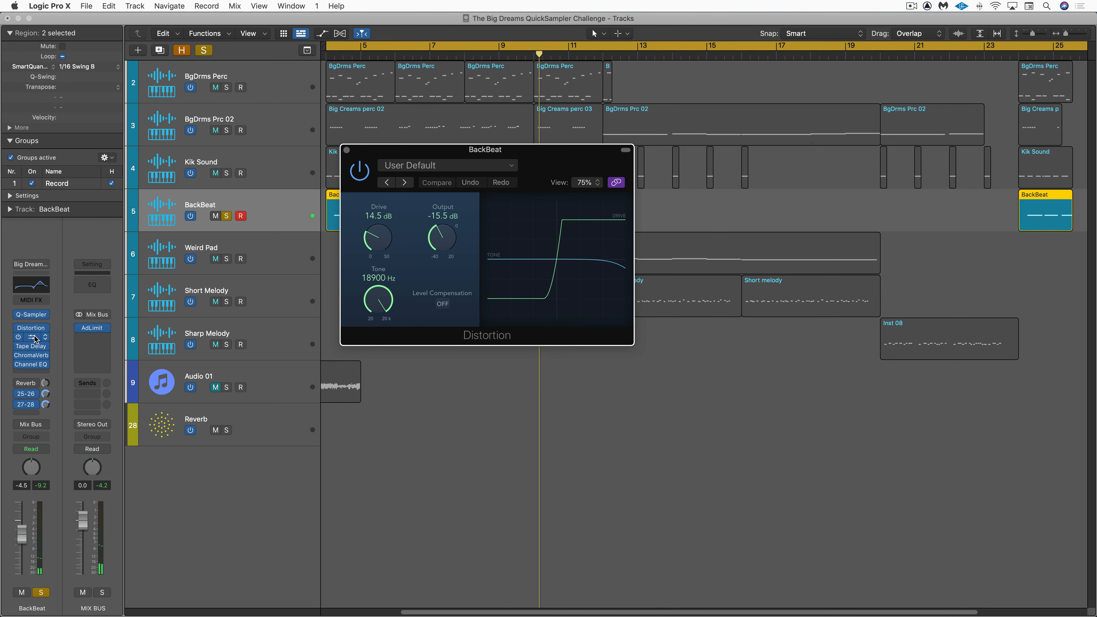
{"action": "left_click", "coordinate": [35, 344]}
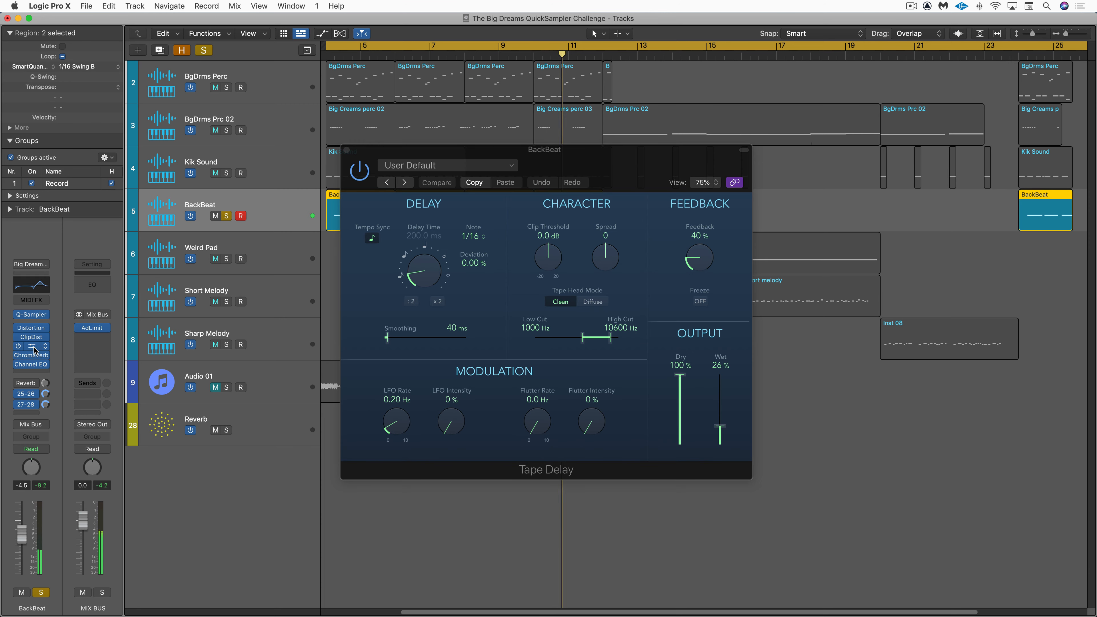
{"action": "left_click", "coordinate": [33, 358]}
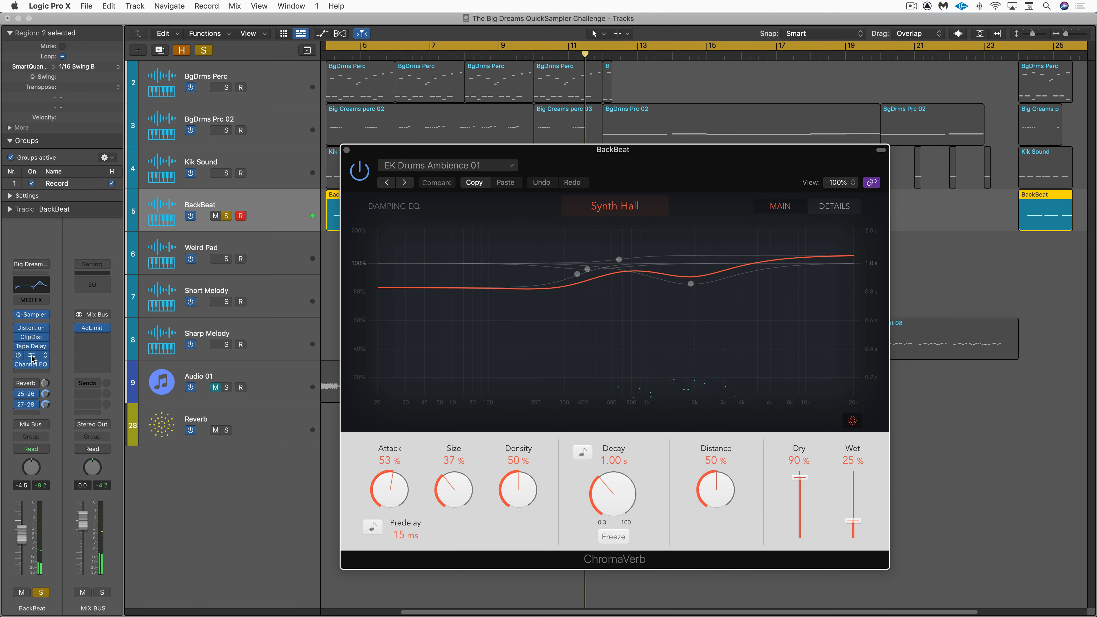
{"action": "left_click", "coordinate": [31, 364]}
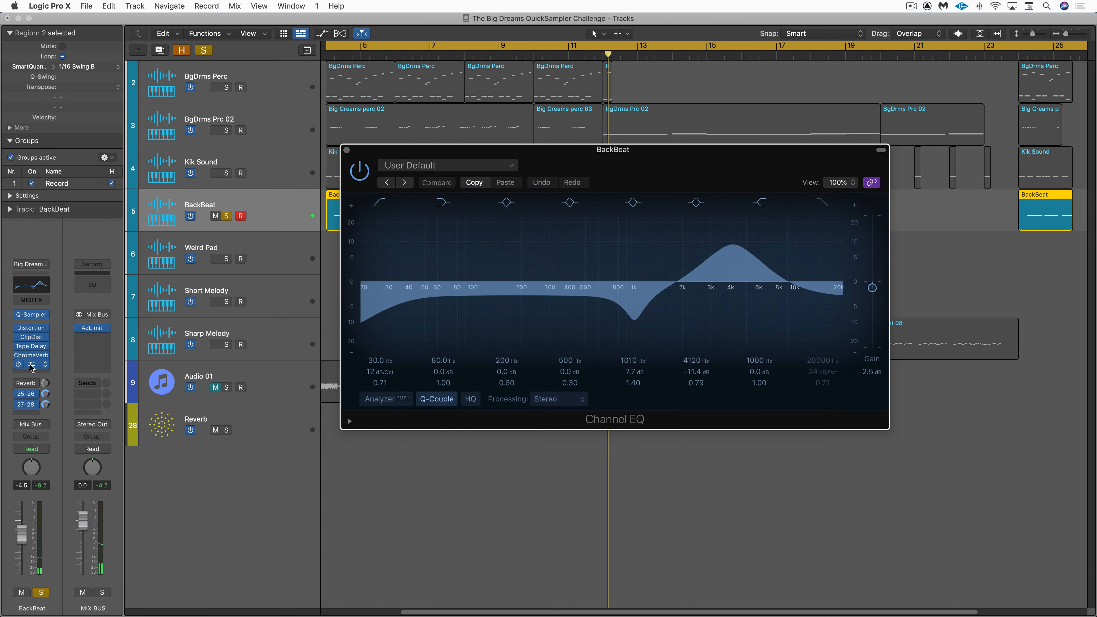
- Bypass all of BackBeat's audio effects to hear the raw sample, and switch them all on again
{"action": "mouse_move", "coordinate": [19, 329]}
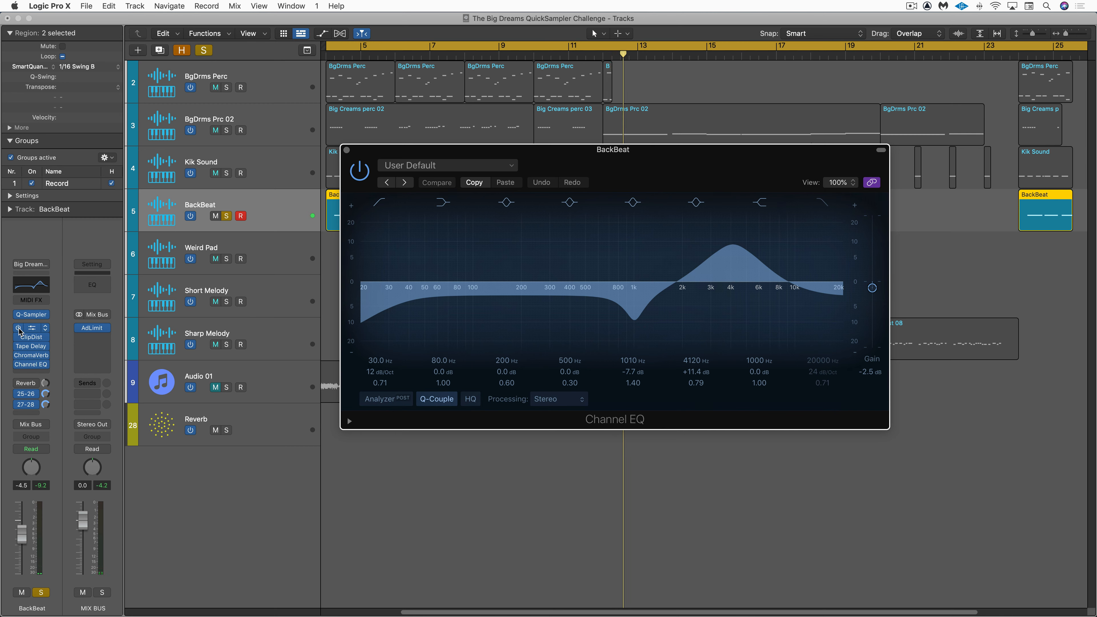
{"action": "left_click", "coordinate": [18, 328], "text": "alt"}
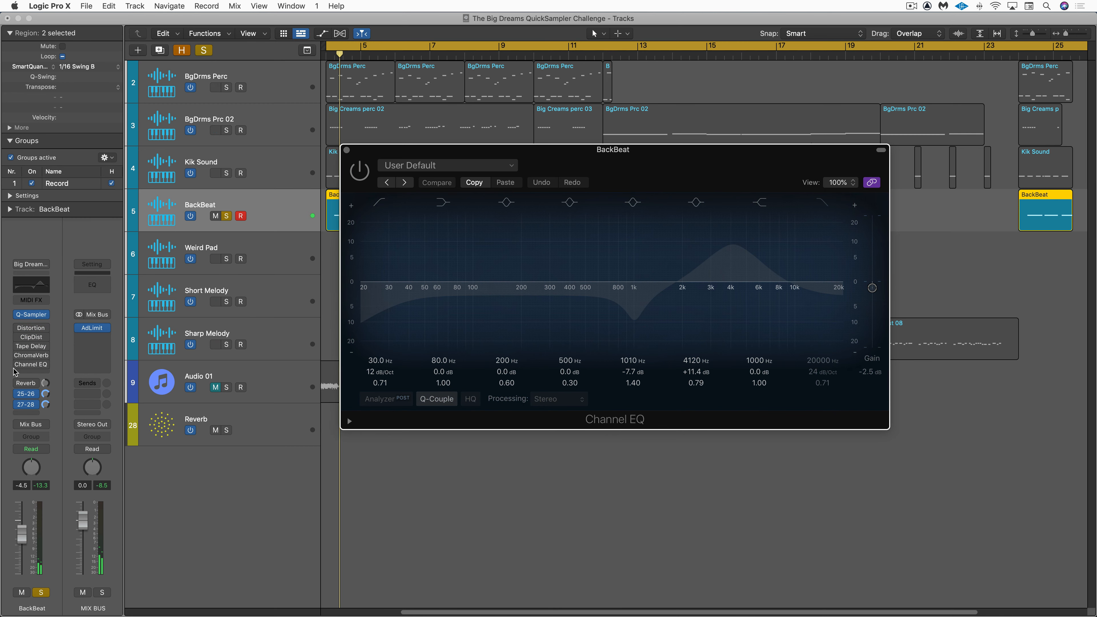
{"action": "mouse_move", "coordinate": [18, 329]}
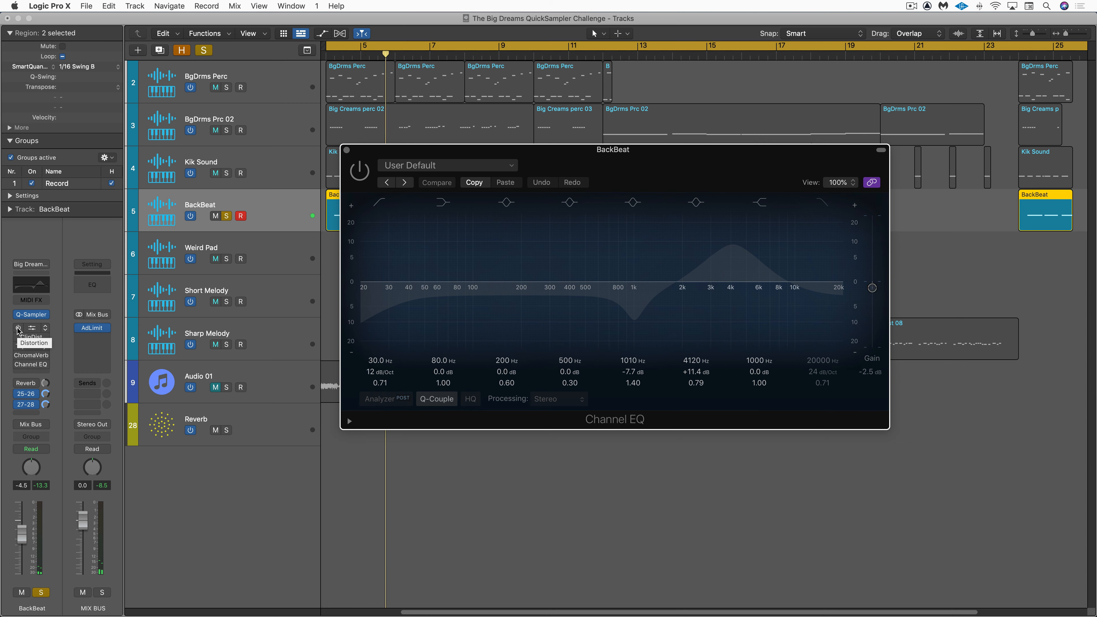
{"action": "left_click_drag", "start_coordinate": [18, 330], "coordinate": [17, 364]}
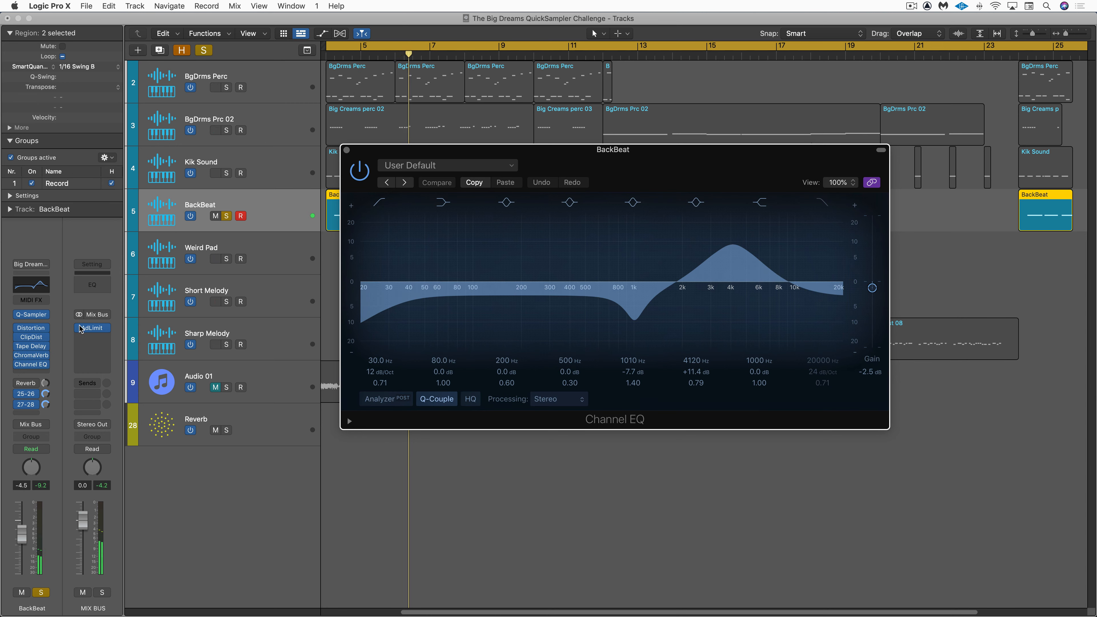
- Select the Weird Pad track, open its Quick Sampler and solo it instead of BackBeat
{"action": "left_click", "coordinate": [256, 237]}
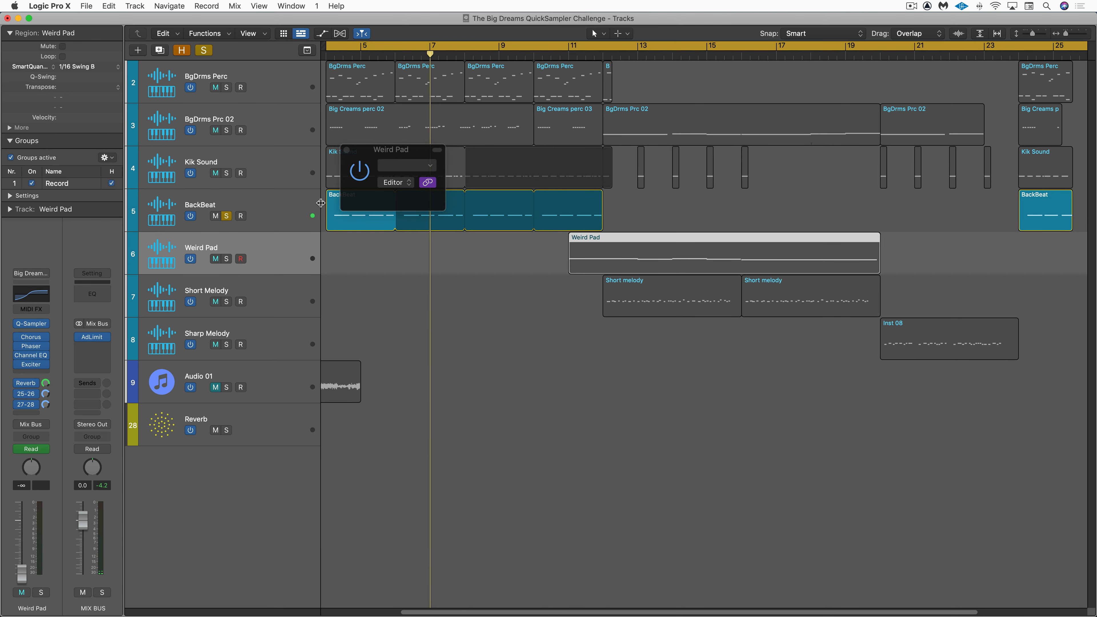
{"action": "left_click", "coordinate": [38, 327]}
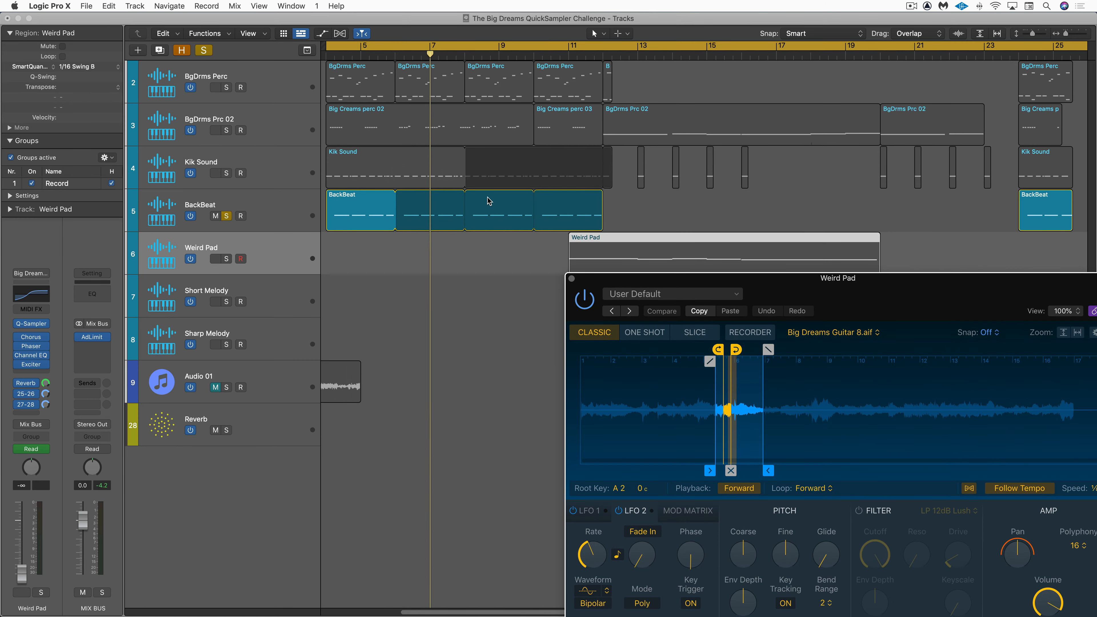
{"action": "left_click", "coordinate": [226, 259]}
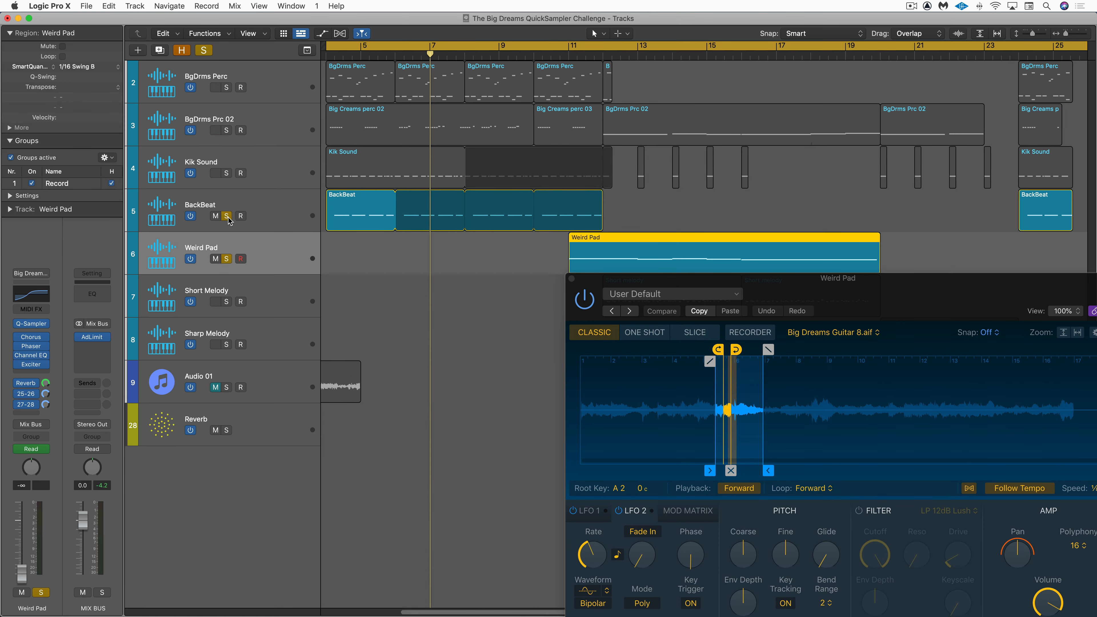
{"action": "left_click", "coordinate": [227, 216]}
- Set the cycle range to the Weird Pad region, play it, and move the Quick Sampler window fully into view
{"action": "left_click", "coordinate": [600, 49]}
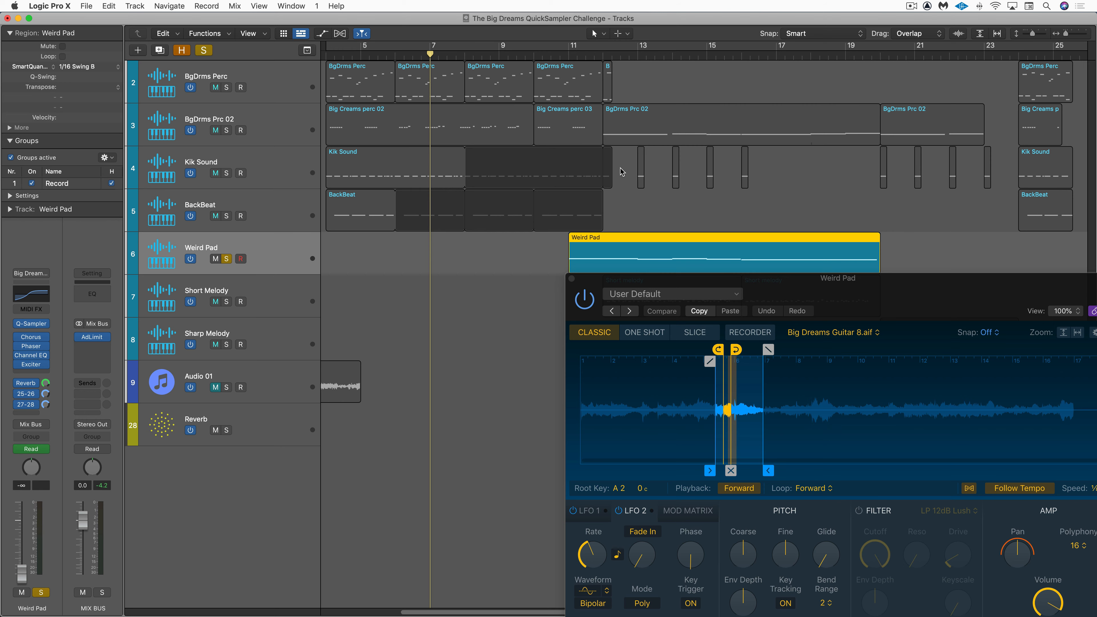
{"action": "key", "text": "super+u"}
{"action": "key", "text": "space"}
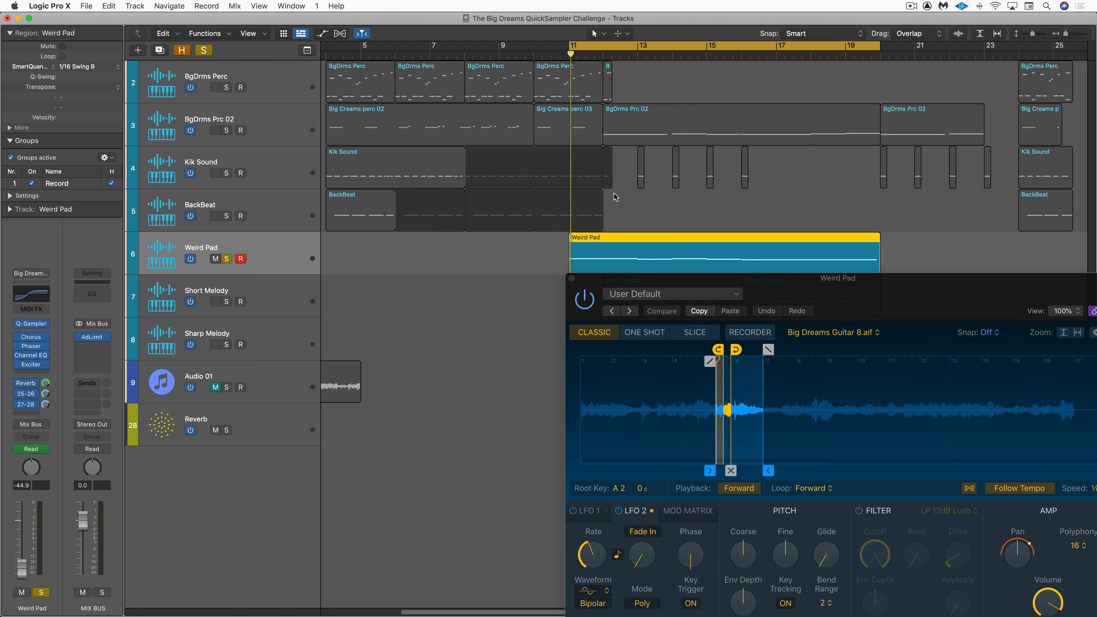
{"action": "left_click_drag", "start_coordinate": [620, 279], "coordinate": [473, 189]}
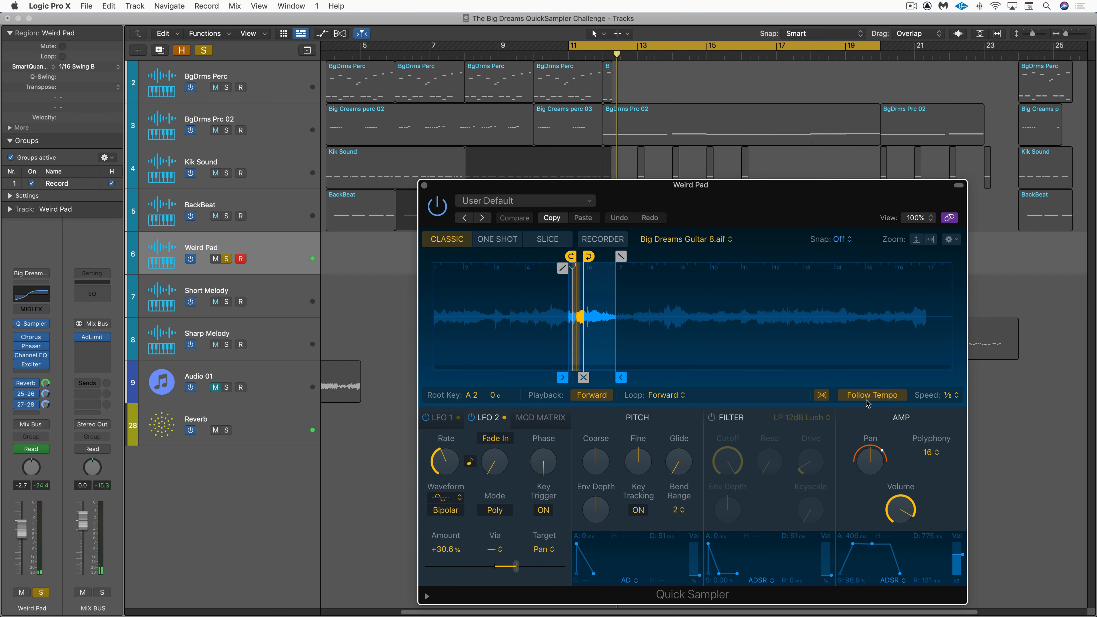
- Examine Weird Pad's Follow Tempo speed choices and the LFO 1, LFO 2 and Mod Matrix settings in Quick Sampler
{"action": "left_click", "coordinate": [957, 396]}
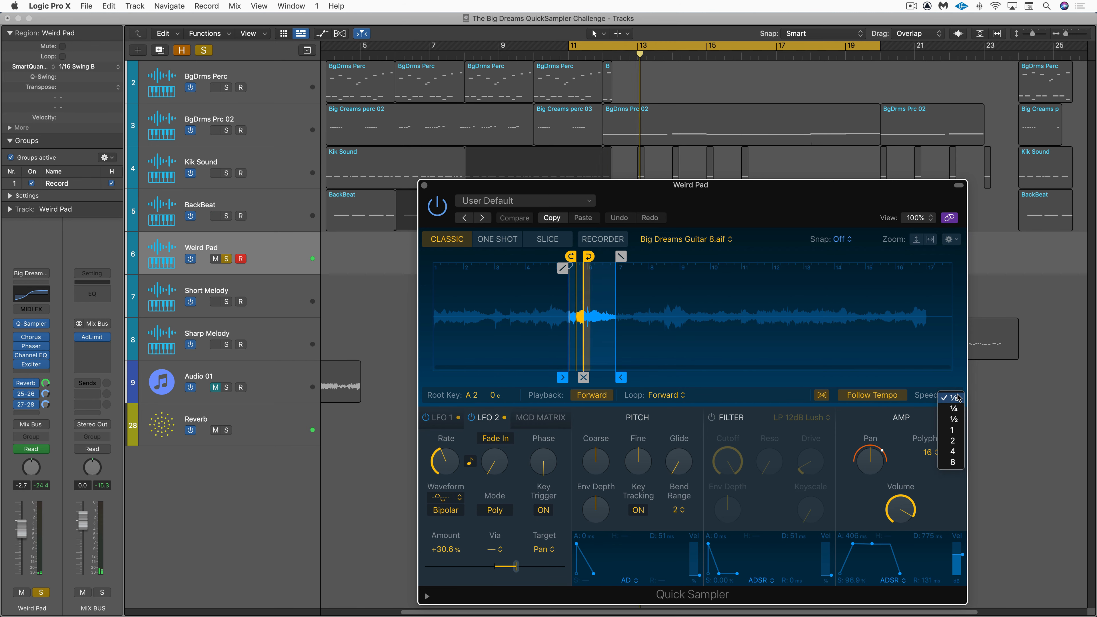
{"action": "left_click", "coordinate": [792, 391]}
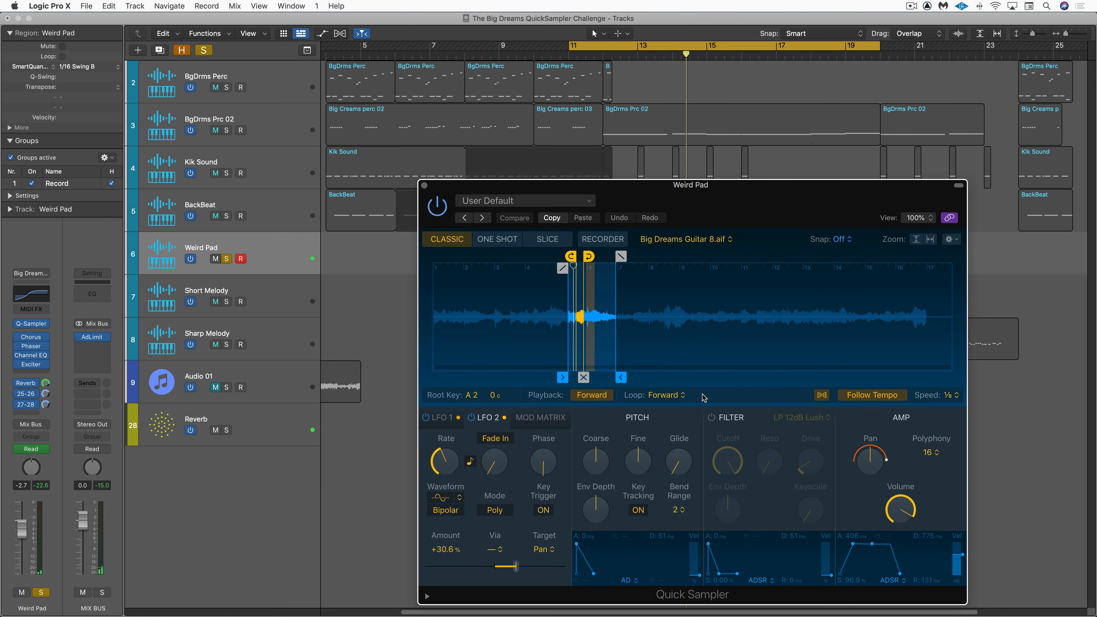
{"action": "left_click", "coordinate": [449, 422]}
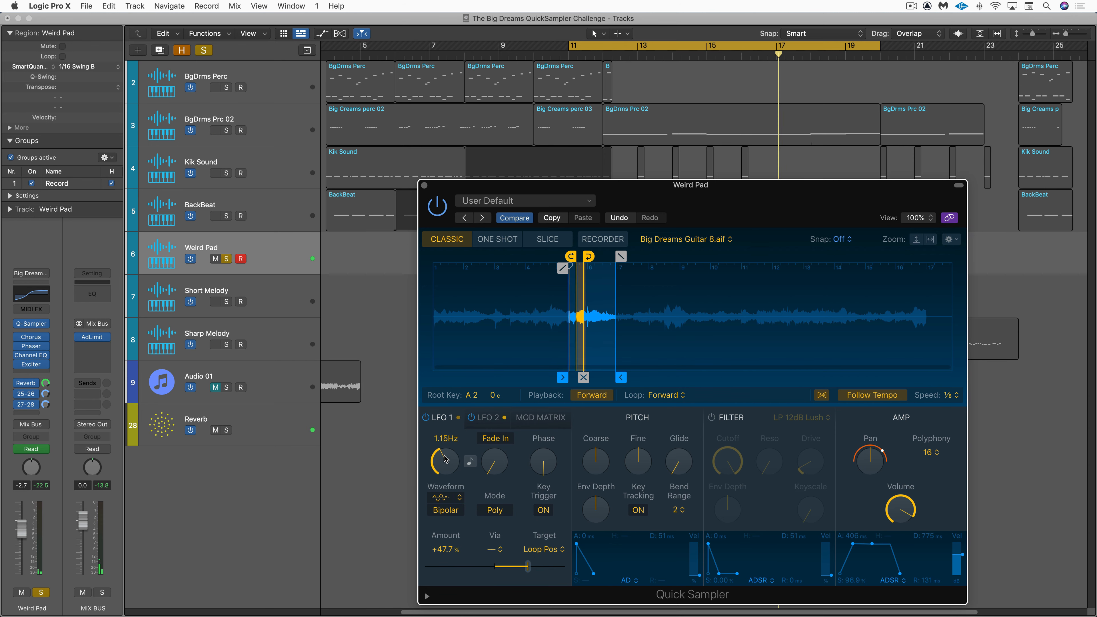
{"action": "left_click", "coordinate": [488, 419]}
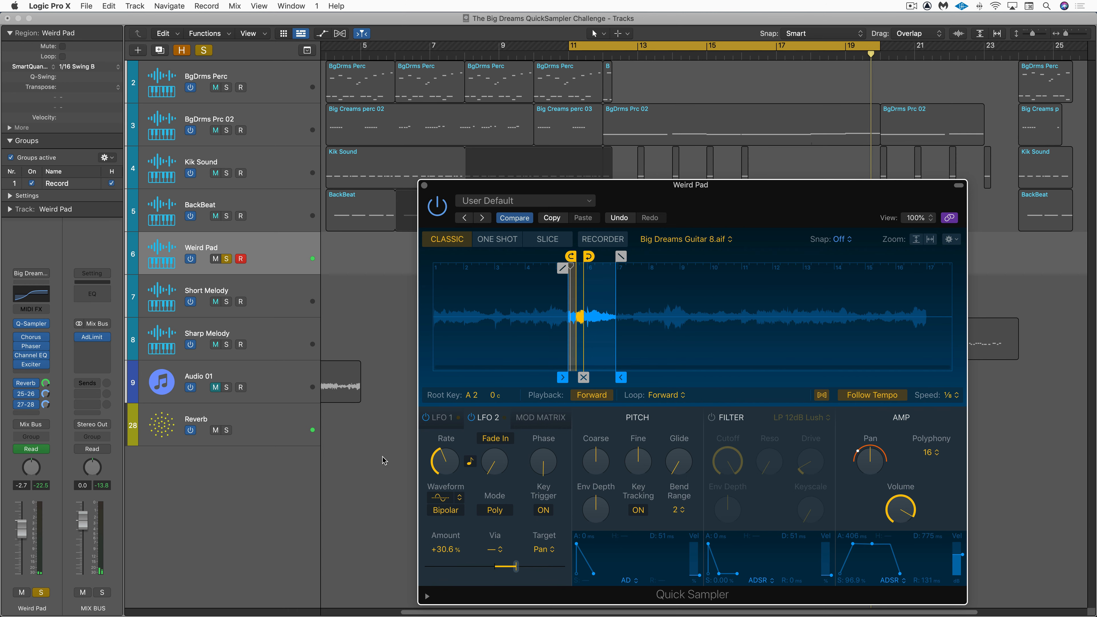
{"action": "left_click", "coordinate": [446, 420]}
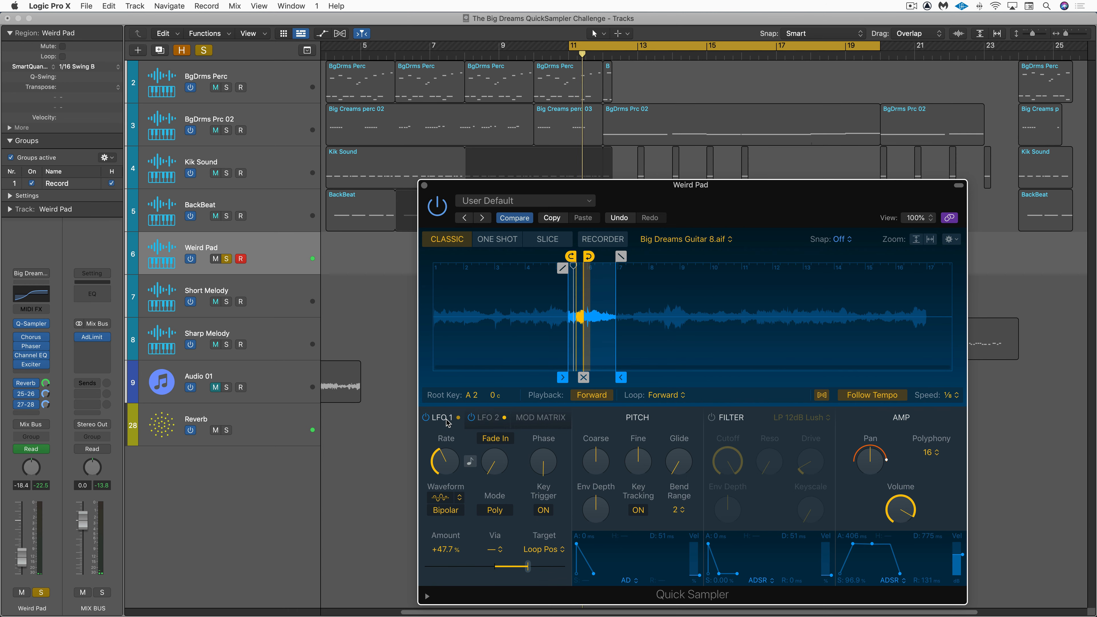
{"action": "left_click", "coordinate": [545, 420]}
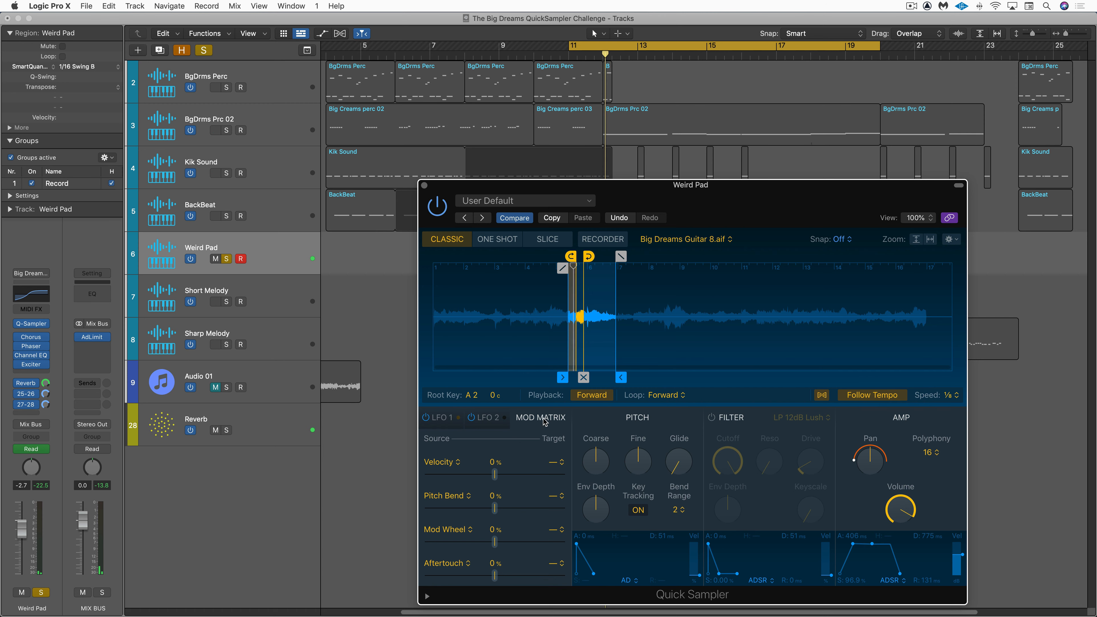
{"action": "left_click", "coordinate": [443, 420]}
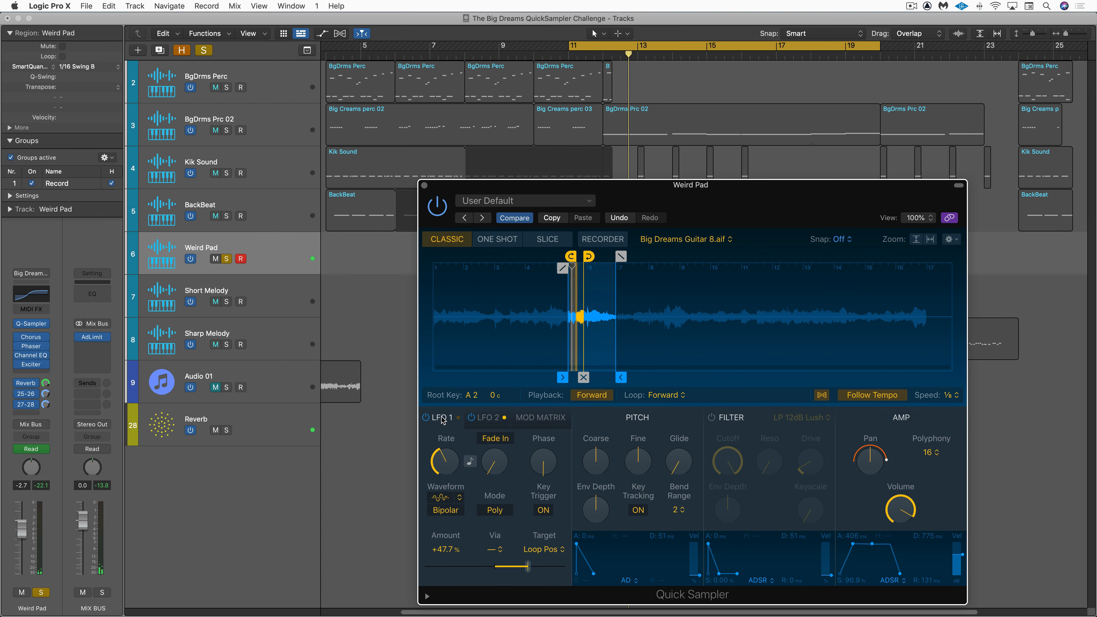
{"action": "left_click", "coordinate": [486, 421]}
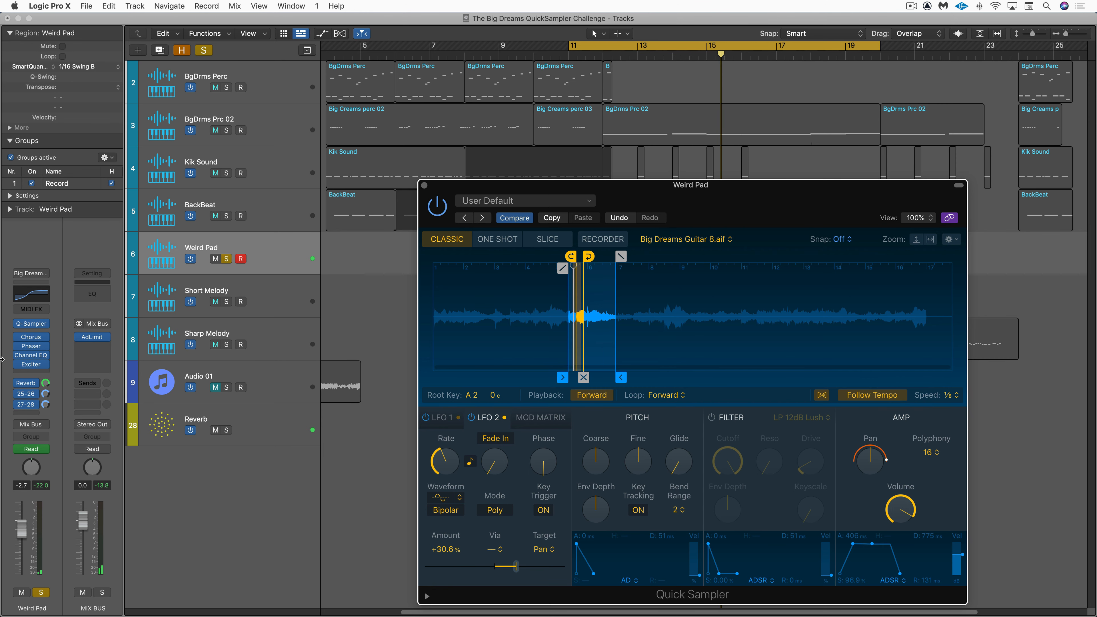
- Bypass Weird Pad's audio effects to hear the raw sample, switch them all back on, and view the Exciter settings
{"action": "left_click", "coordinate": [18, 338]}
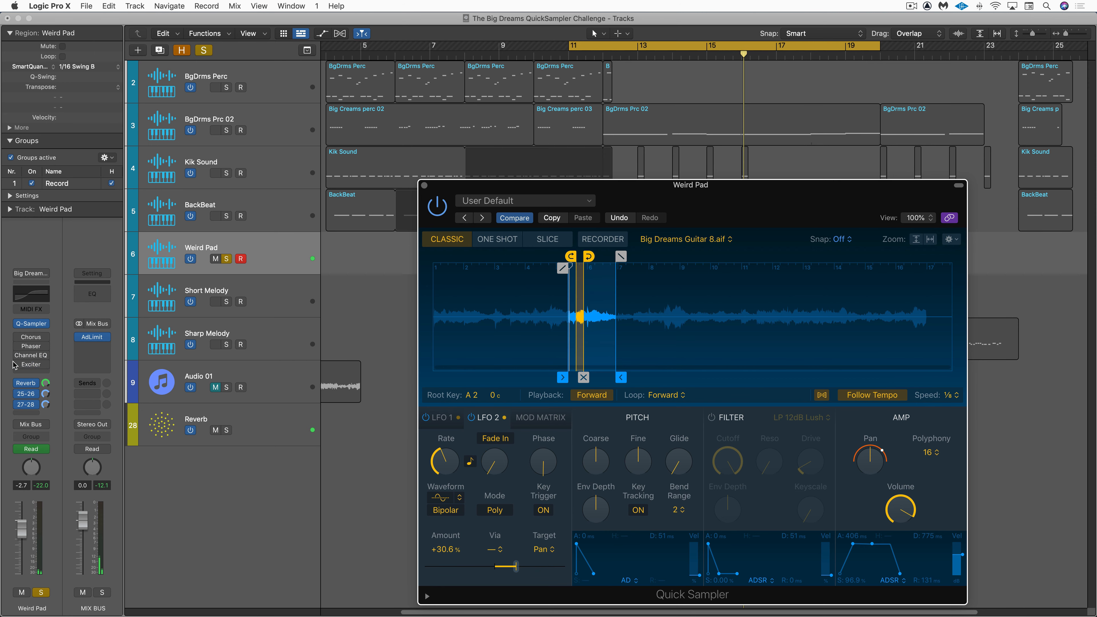
{"action": "left_click", "coordinate": [18, 337]}
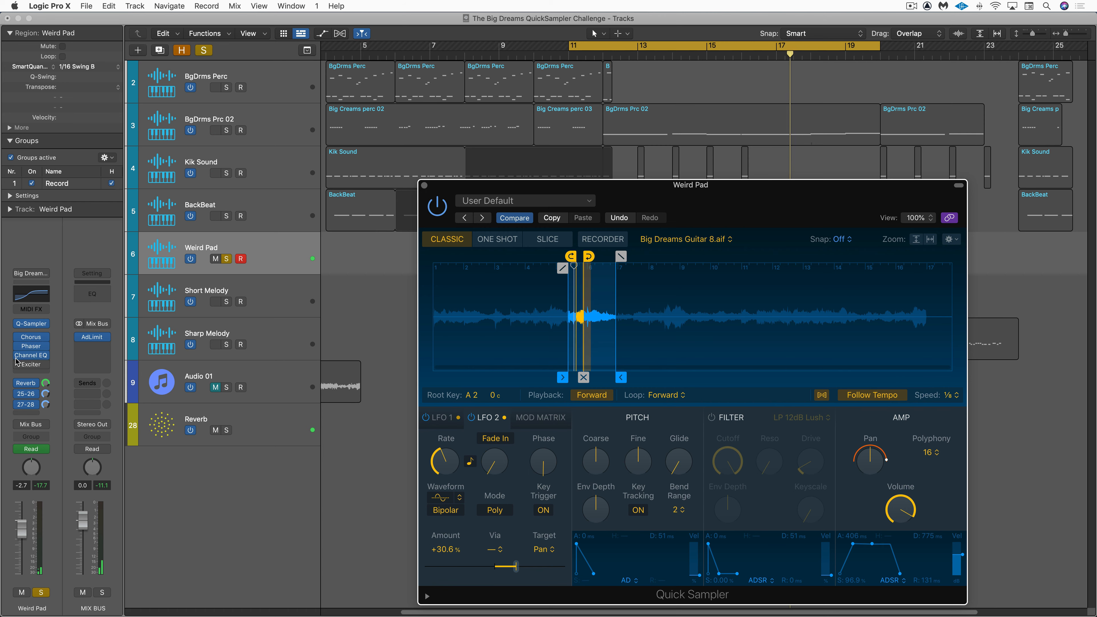
{"action": "mouse_move", "coordinate": [47, 340]}
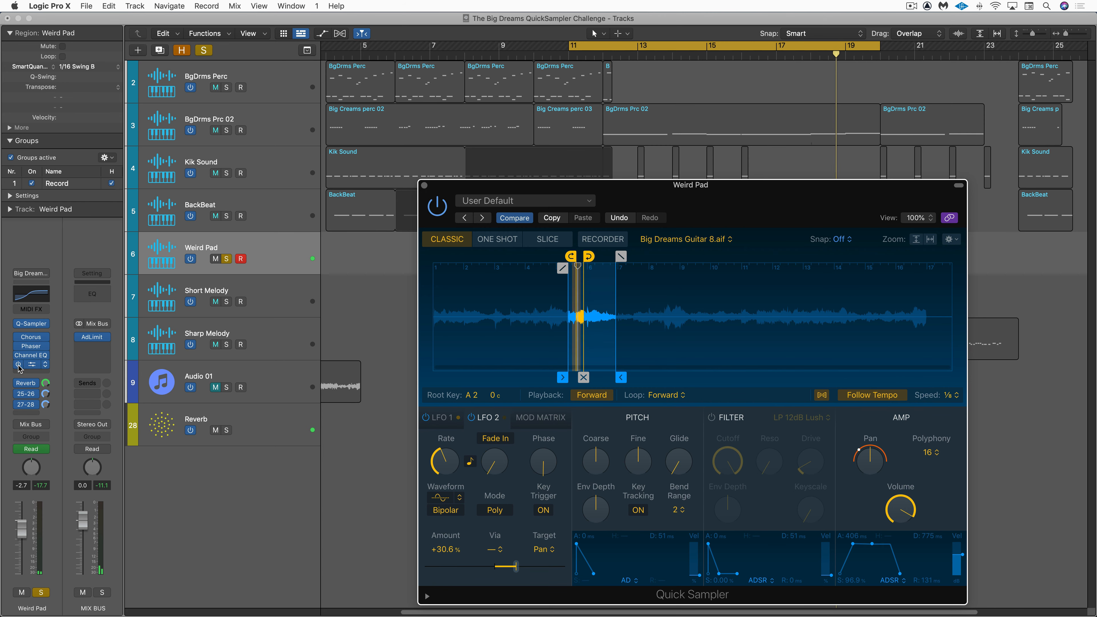
{"action": "left_click", "coordinate": [19, 365]}
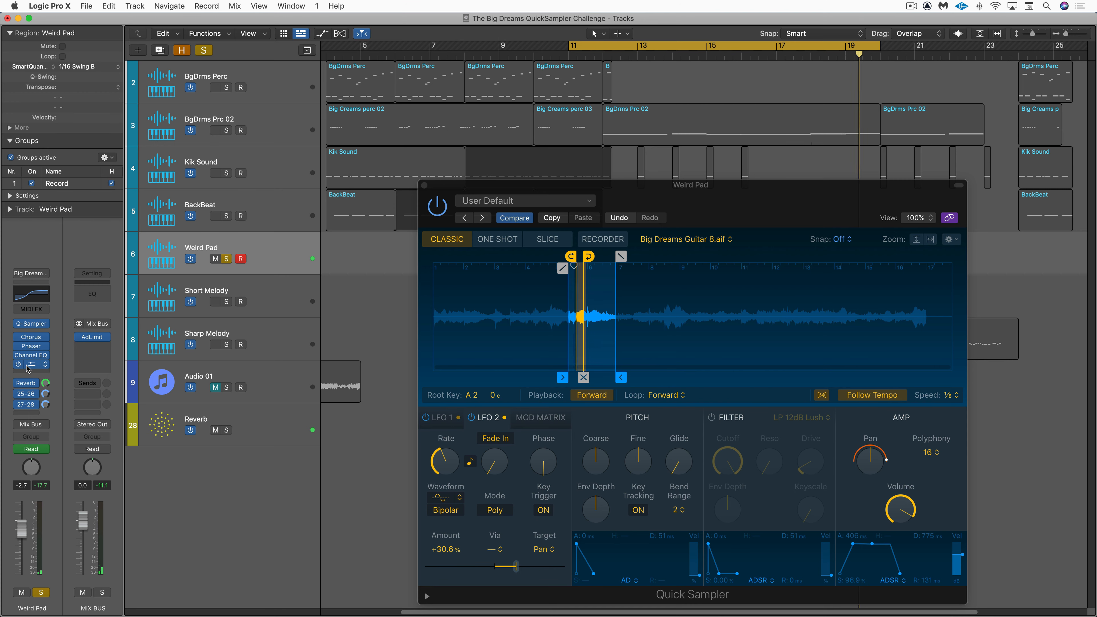
{"action": "left_click", "coordinate": [32, 367]}
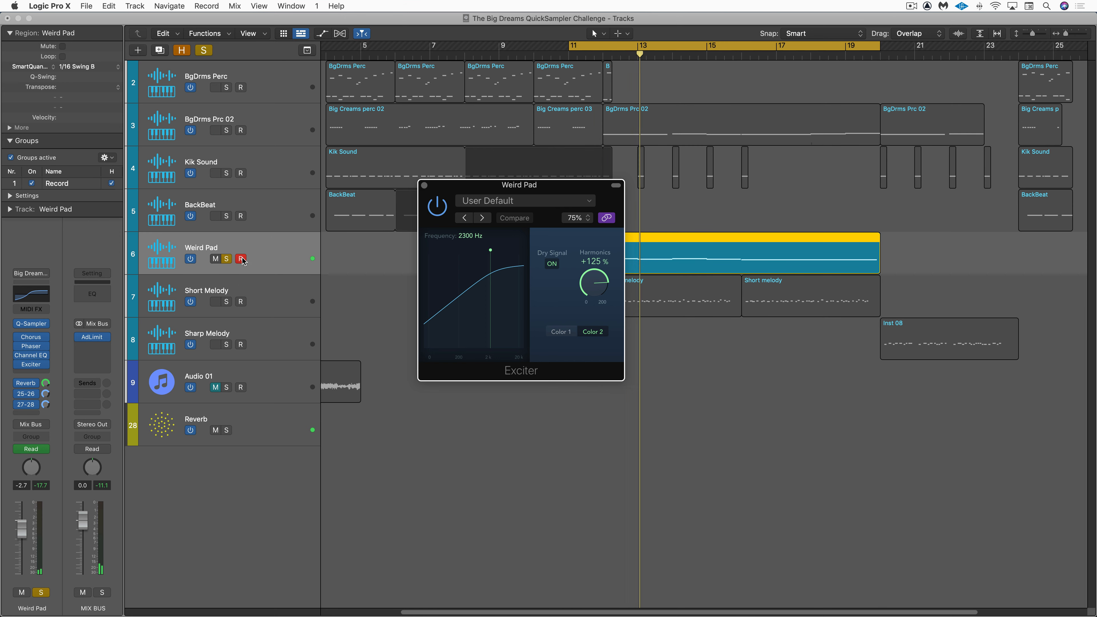
{"action": "left_click", "coordinate": [424, 185]}
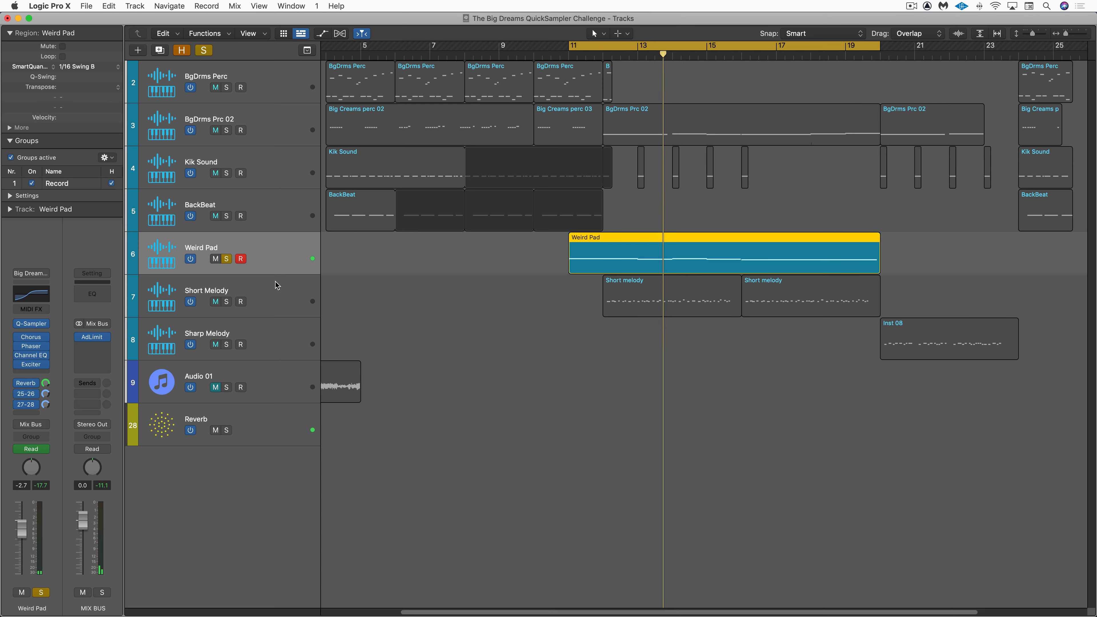
- Select and solo the Short Melody track, open its Quick Sampler, and zoom in on the short sample range to inspect the filter
{"action": "left_click", "coordinate": [253, 295]}
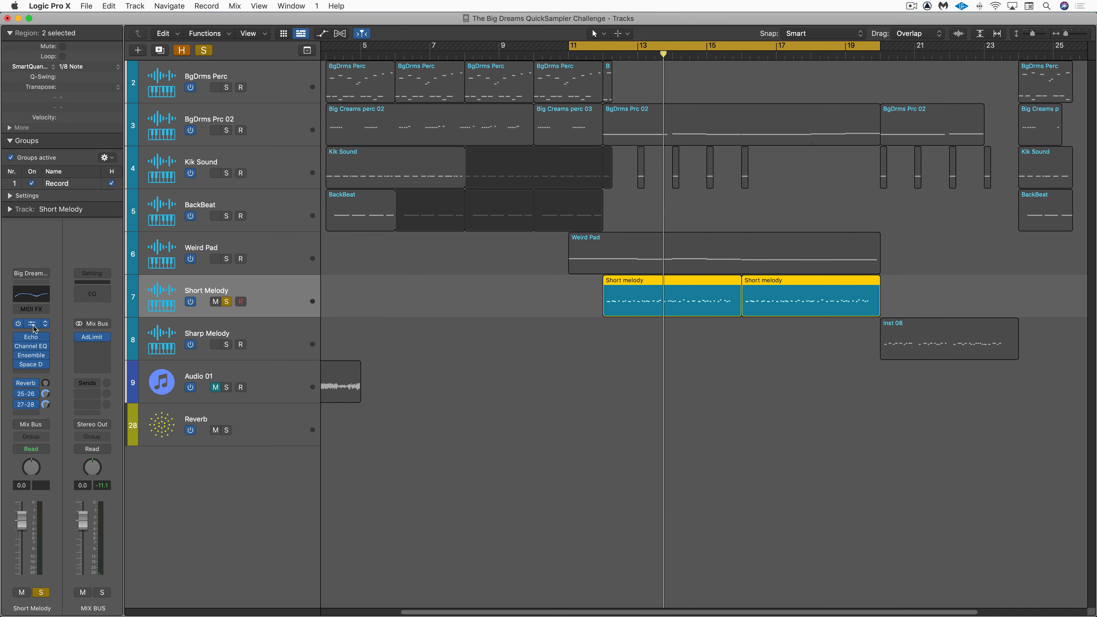
{"action": "left_click", "coordinate": [33, 323]}
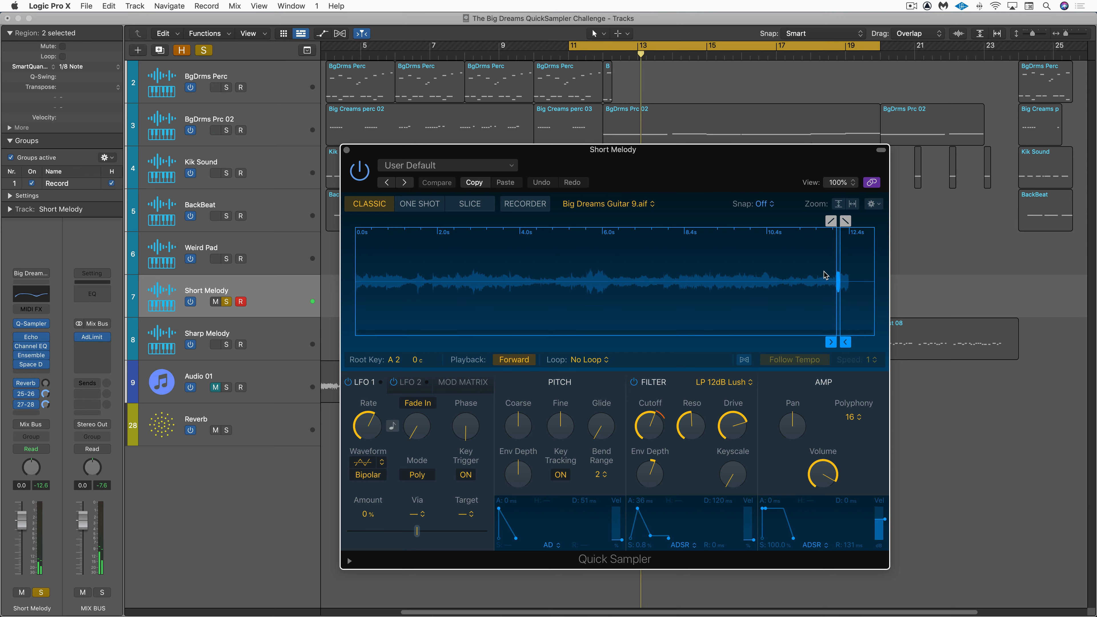
{"action": "left_click_drag", "start_coordinate": [826, 272], "coordinate": [858, 289]}
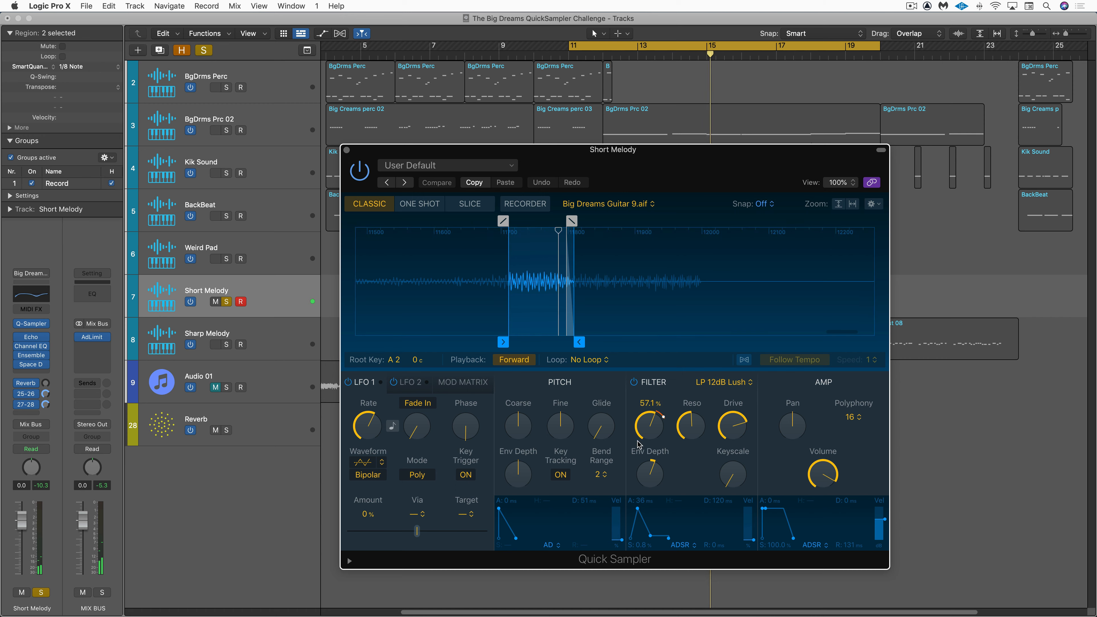
{"action": "mouse_move", "coordinate": [654, 472]}
{"action": "left_click_drag", "start_coordinate": [651, 474], "coordinate": [639, 503]}
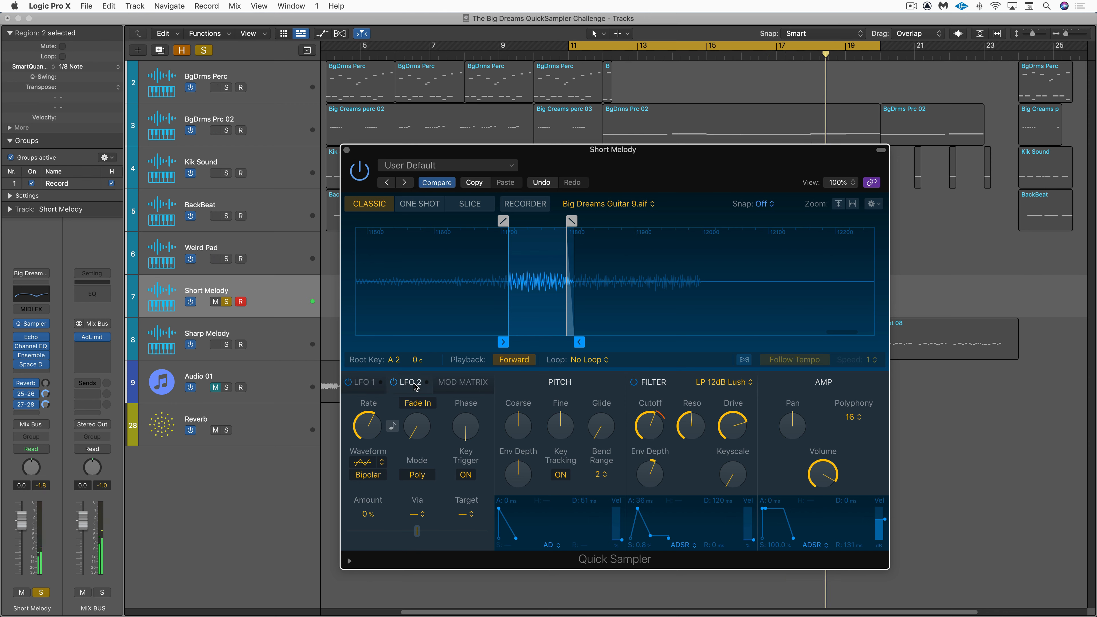
- Unsolo Short Melody, hide the plug-in window, and play the Inst 08 region soloed with the cycle range set to it
{"action": "left_click", "coordinate": [226, 302]}
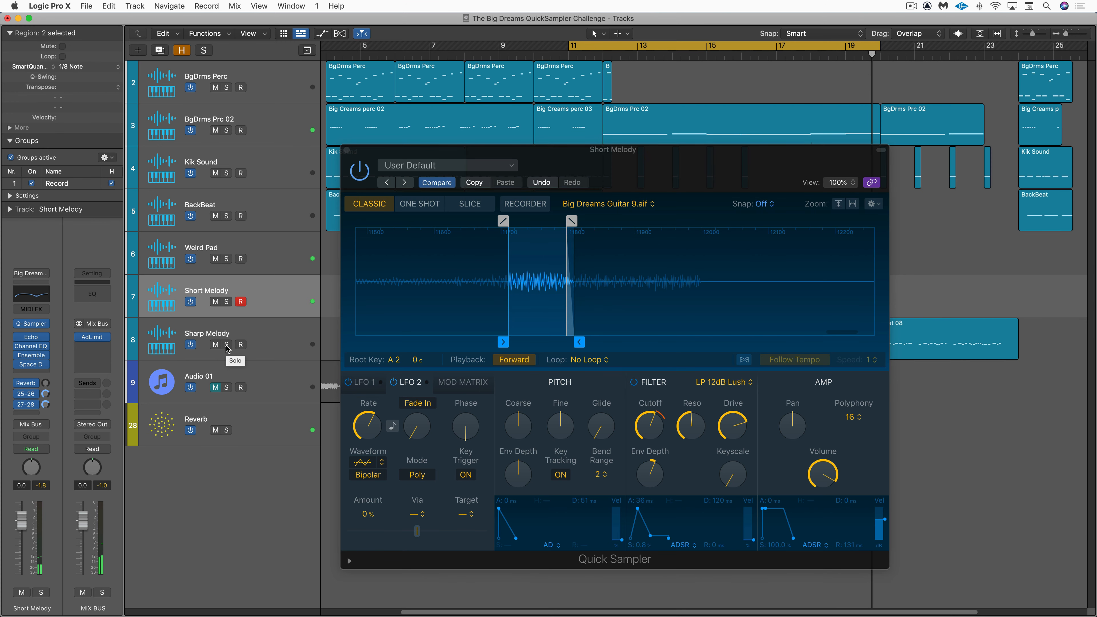
{"action": "key", "text": "v"}
{"action": "left_click", "coordinate": [972, 343]}
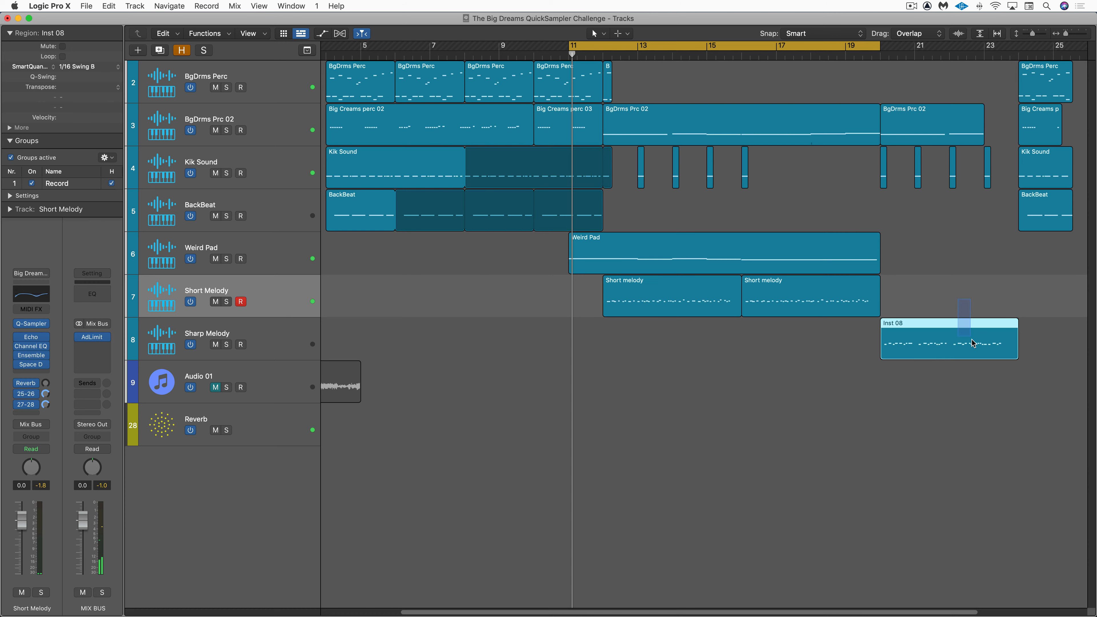
{"action": "key", "text": "u"}
{"action": "key", "text": "space"}
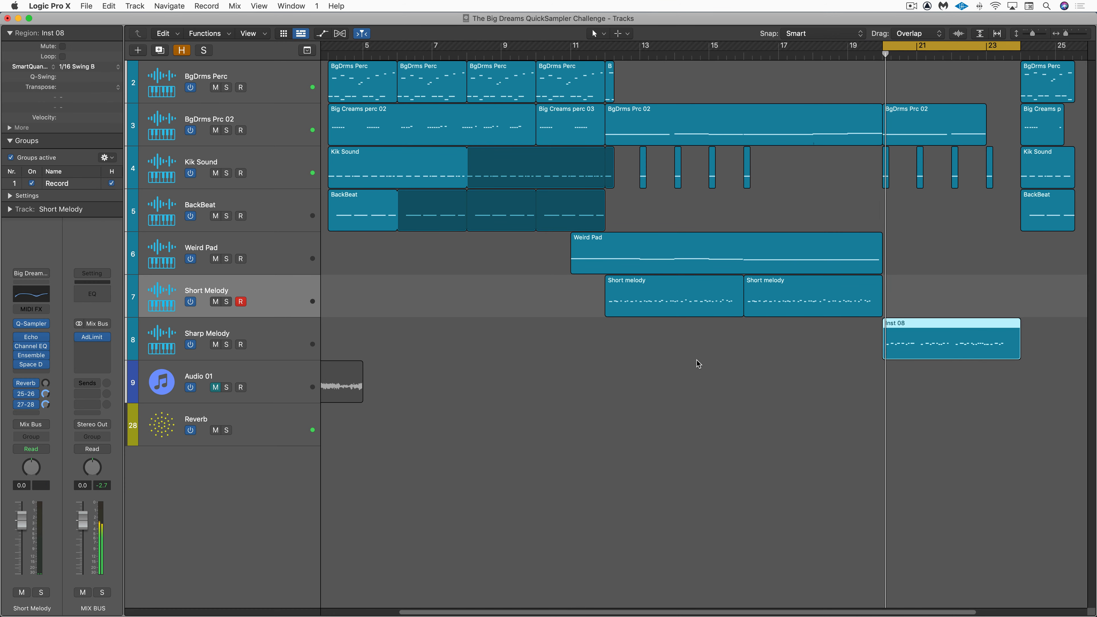
{"action": "key", "text": "ctrl+s"}
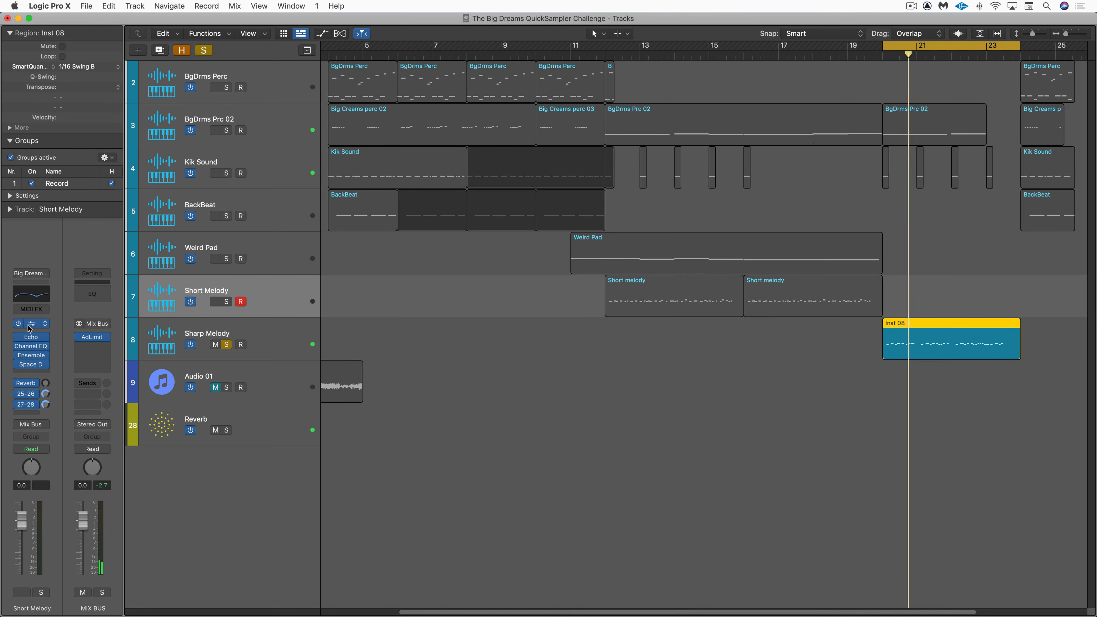
- Select the Sharp Melody track, bring up its Quick Sampler in Slice mode, and check the Follow Tempo speed setting
{"action": "left_click", "coordinate": [269, 332]}
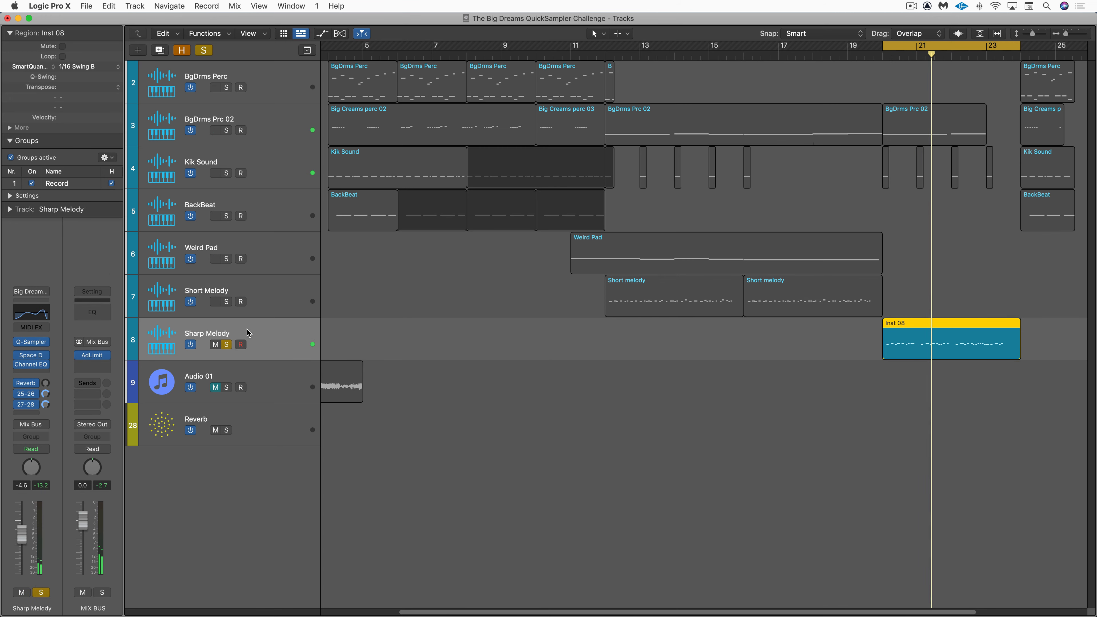
{"action": "key", "text": "v"}
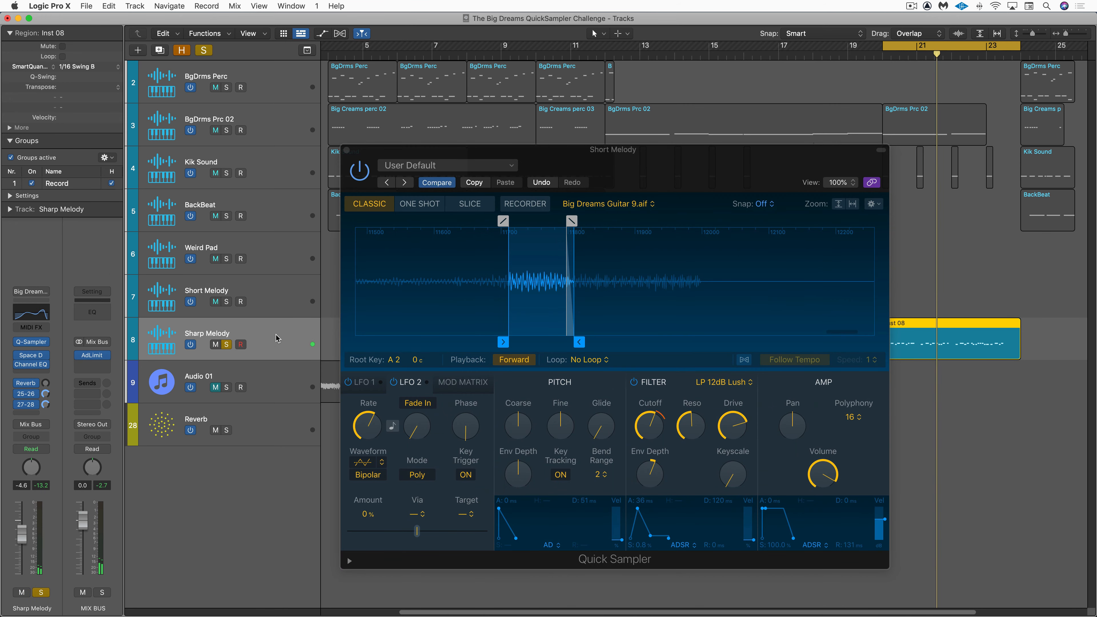
{"action": "left_click", "coordinate": [289, 302]}
{"action": "left_click", "coordinate": [278, 329]}
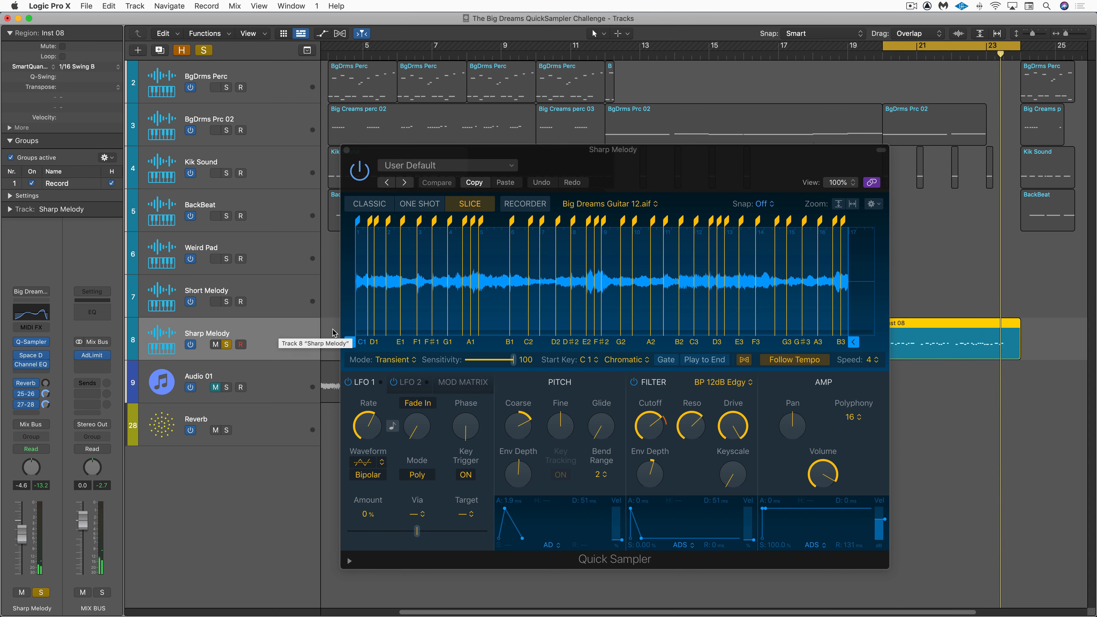
{"action": "left_click", "coordinate": [872, 360]}
{"action": "left_click", "coordinate": [876, 365]}
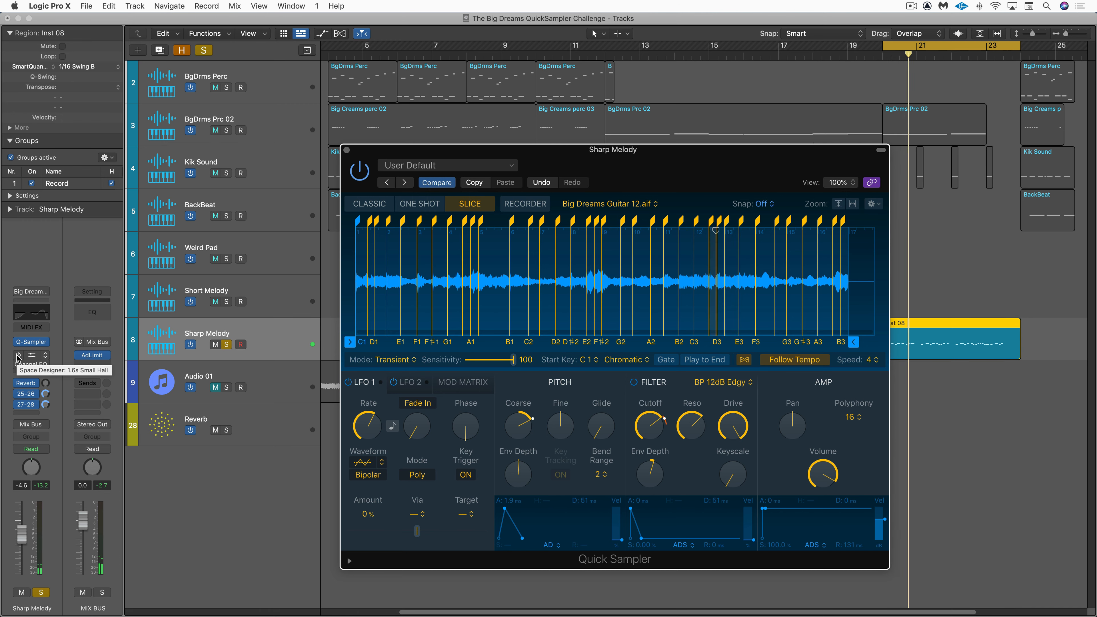
- Switch Sharp Melody's Space Designer and Channel EQ back on, and view the Channel EQ curve before closing it
{"action": "left_click", "coordinate": [18, 355]}
{"action": "left_click", "coordinate": [18, 364]}
{"action": "left_click", "coordinate": [30, 364]}
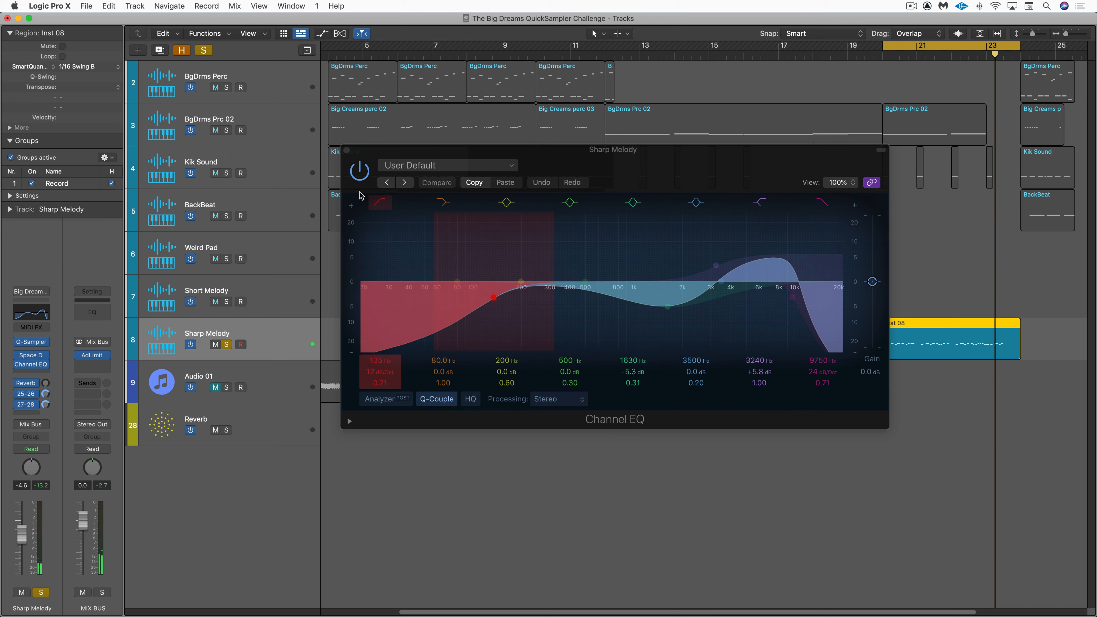
{"action": "left_click", "coordinate": [359, 172]}
{"action": "left_click", "coordinate": [346, 150]}
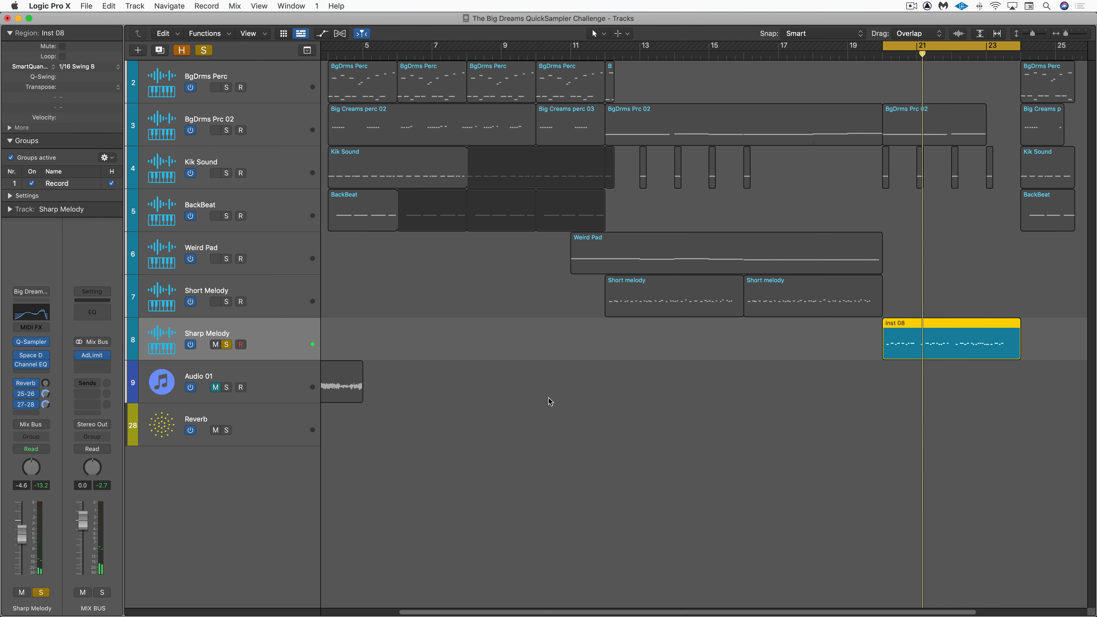
- Unsolo Sharp Melody, play the full arrangement from bar 4, and open the BgDrms Perc track's Quick Sampler
{"action": "left_click", "coordinate": [225, 347]}
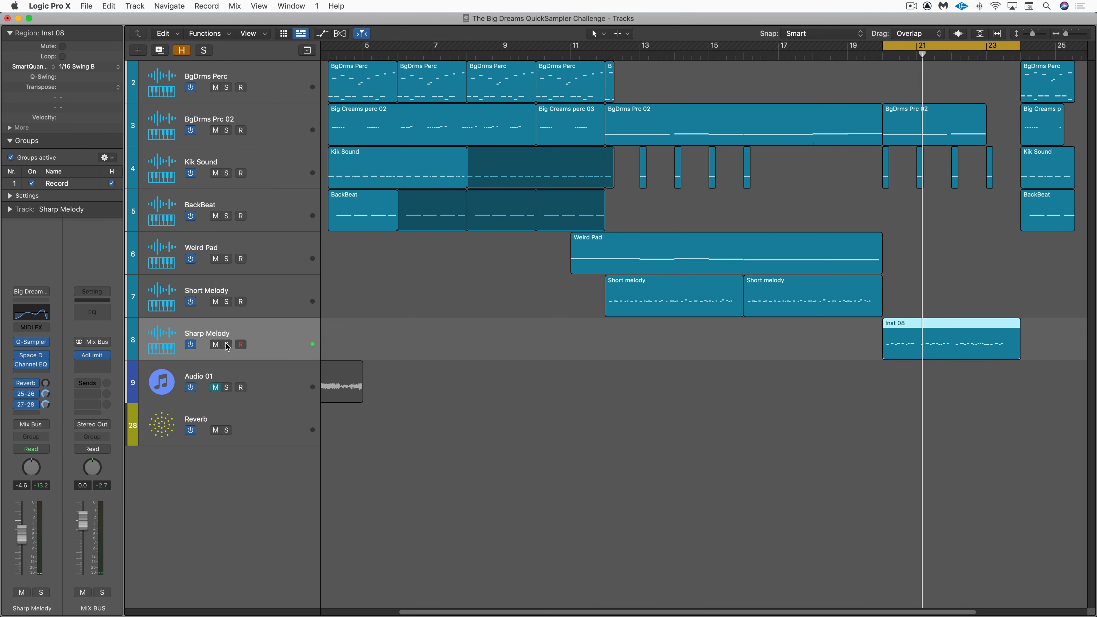
{"action": "key", "text": "space"}
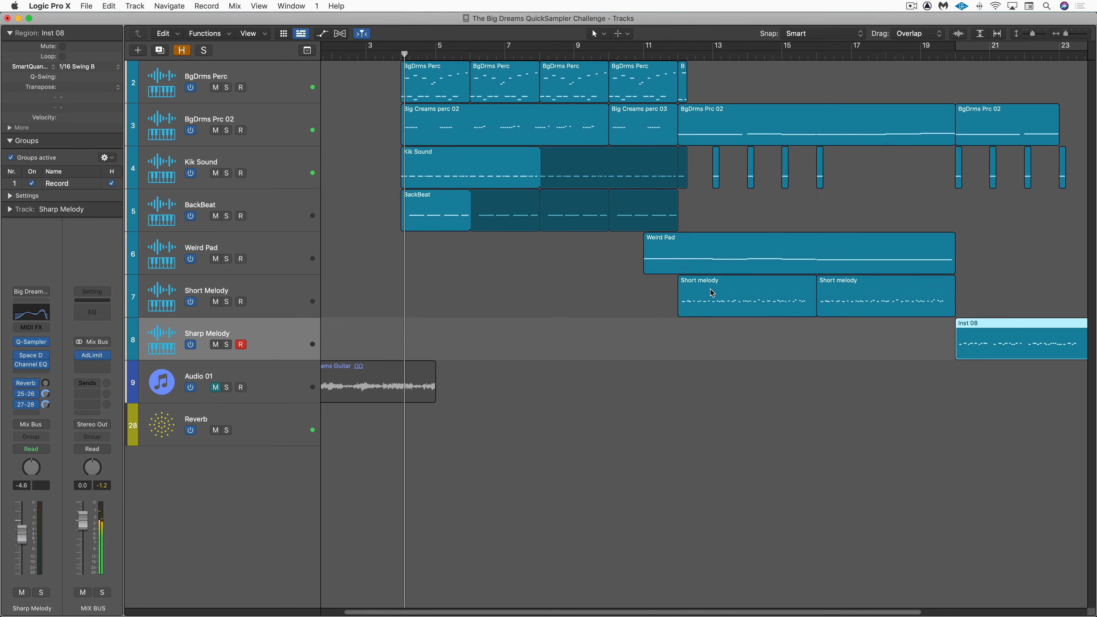
{"action": "left_click", "coordinate": [259, 76]}
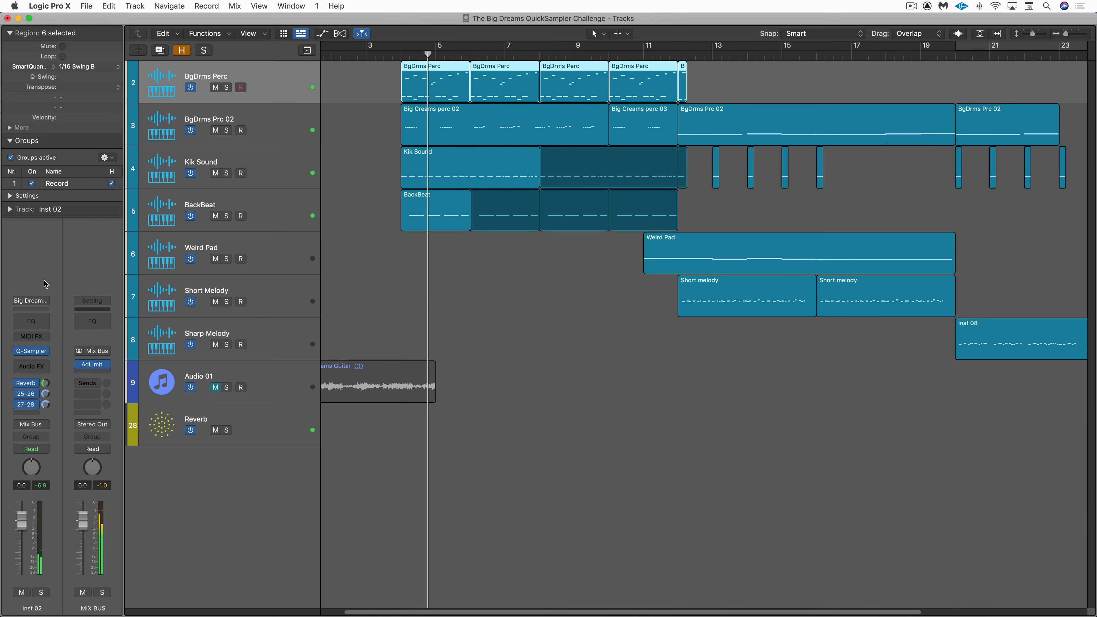
{"action": "left_click", "coordinate": [34, 351]}
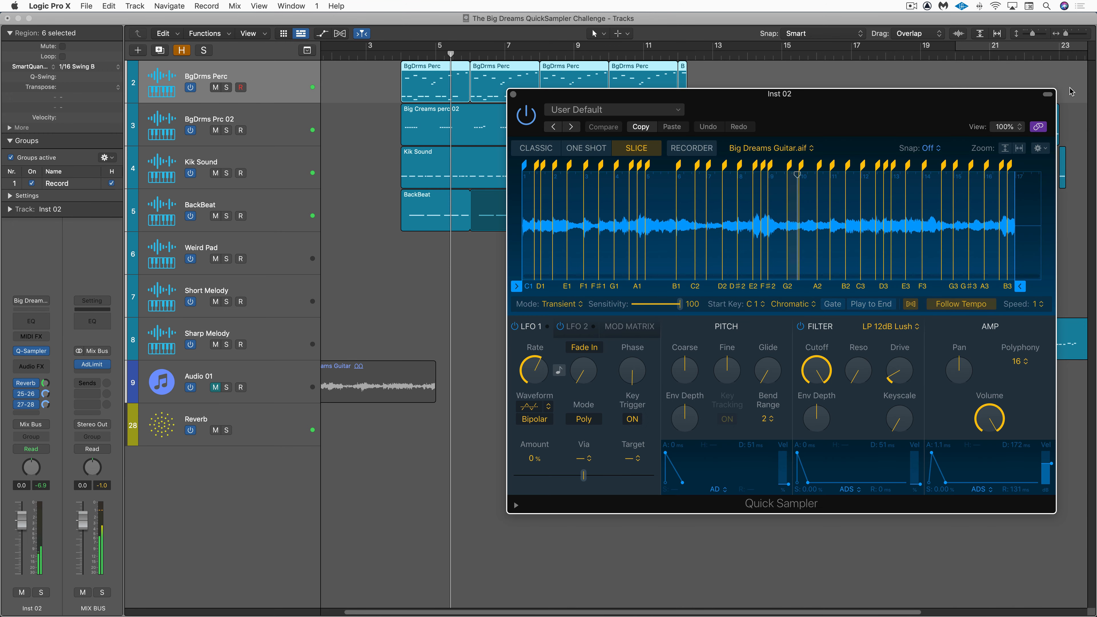
- Scale the Quick Sampler window to 75%, collapse its header, and move it below the drum regions
{"action": "left_click", "coordinate": [1006, 126]}
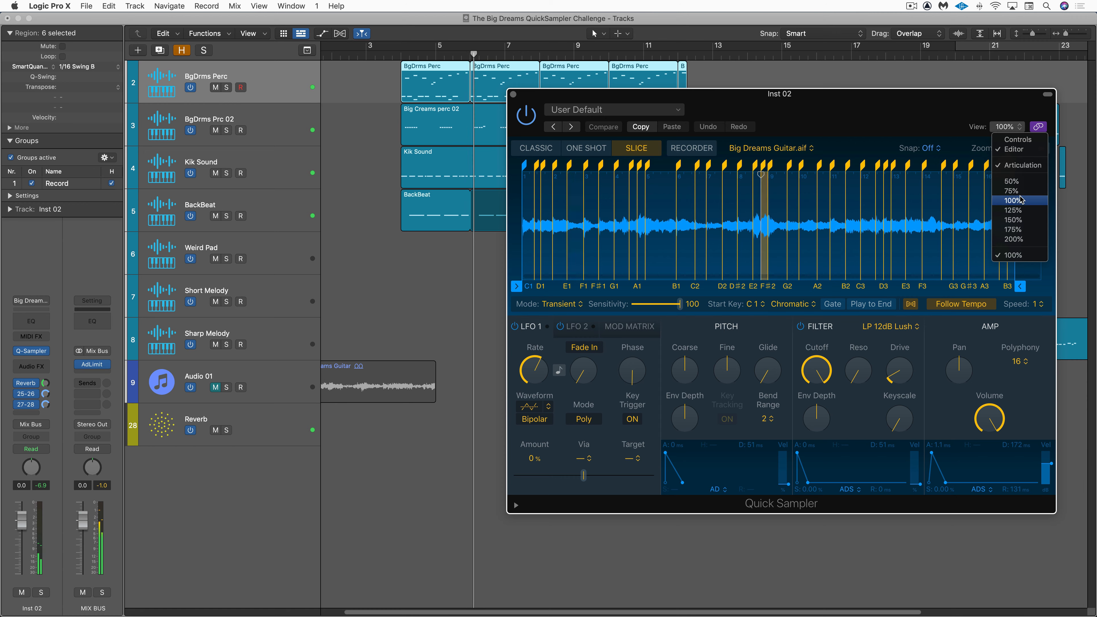
{"action": "left_click", "coordinate": [1011, 190]}
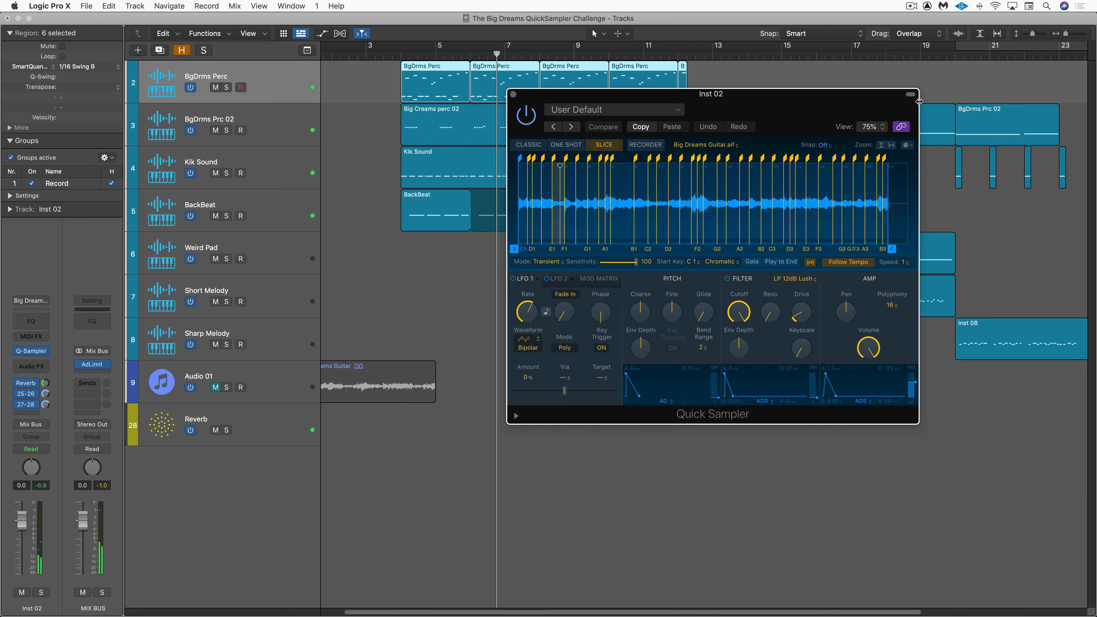
{"action": "left_click", "coordinate": [910, 94]}
{"action": "left_click_drag", "start_coordinate": [861, 100], "coordinate": [899, 320]}
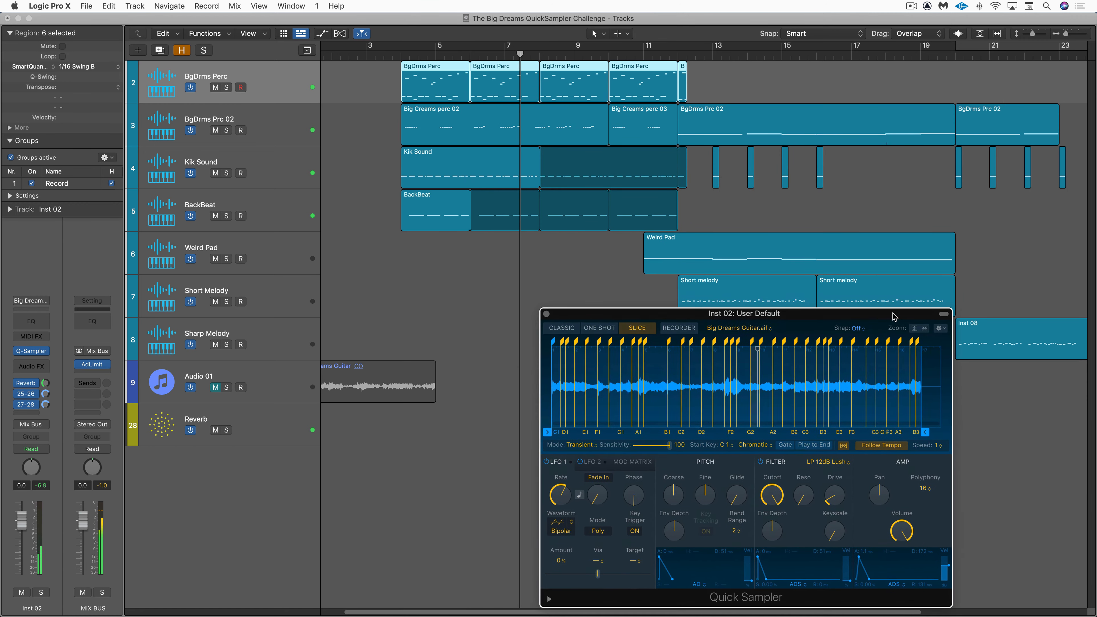
- During playback, view the Quick Samplers of BgDrms Prc 02, Kik Sound, Weird Pad, Short Melody and Sharp Melody in turn
{"action": "left_click", "coordinate": [275, 120]}
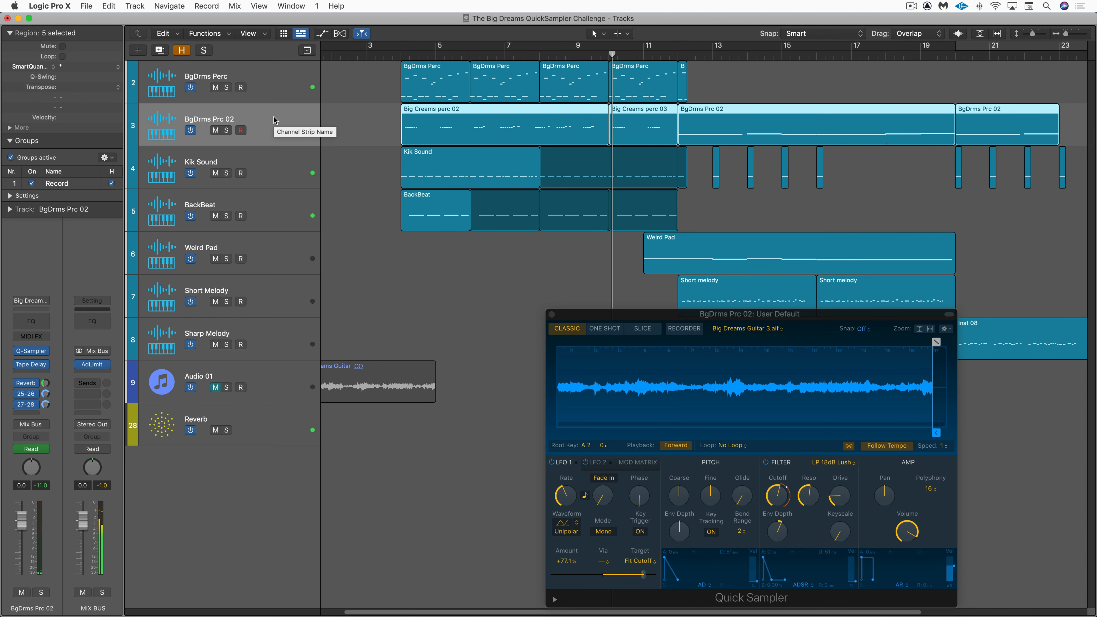
{"action": "left_click", "coordinate": [270, 166]}
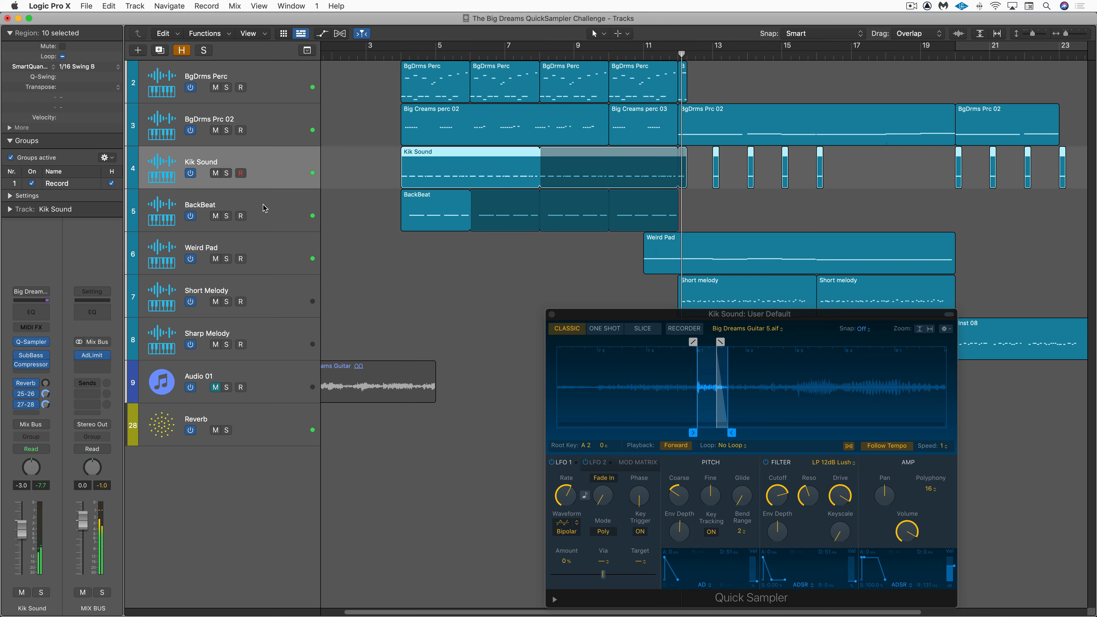
{"action": "left_click", "coordinate": [272, 256]}
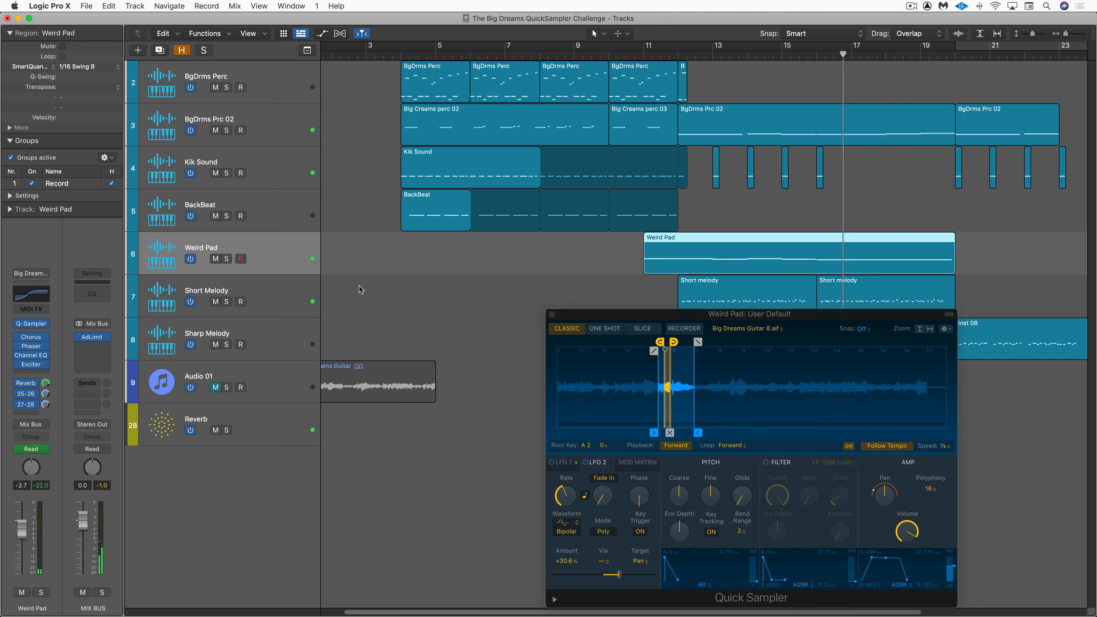
{"action": "left_click", "coordinate": [271, 297]}
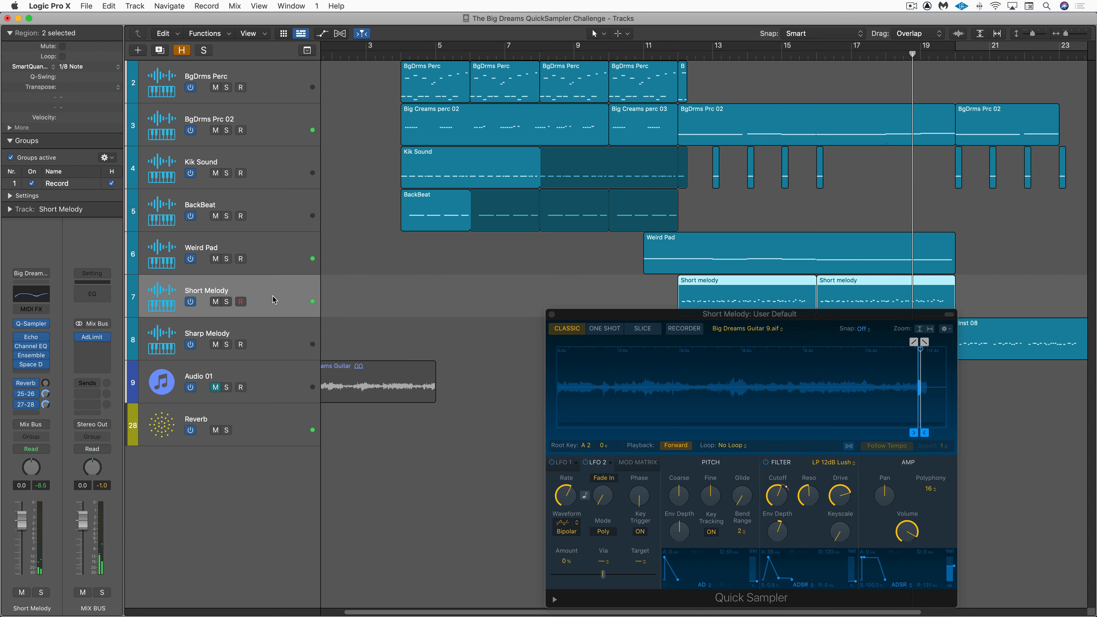
{"action": "left_click", "coordinate": [259, 338]}
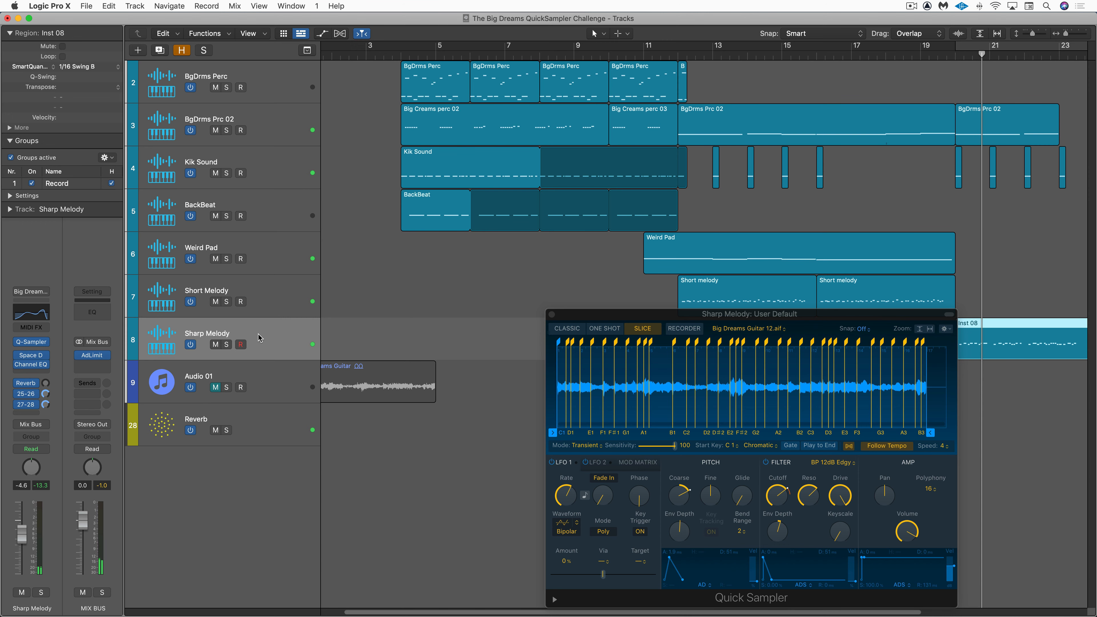
- View the Quick Samplers of BgDrms Prc 02 and Kik Sound again while the closing drum regions at bar 24 play
{"action": "left_click", "coordinate": [267, 115]}
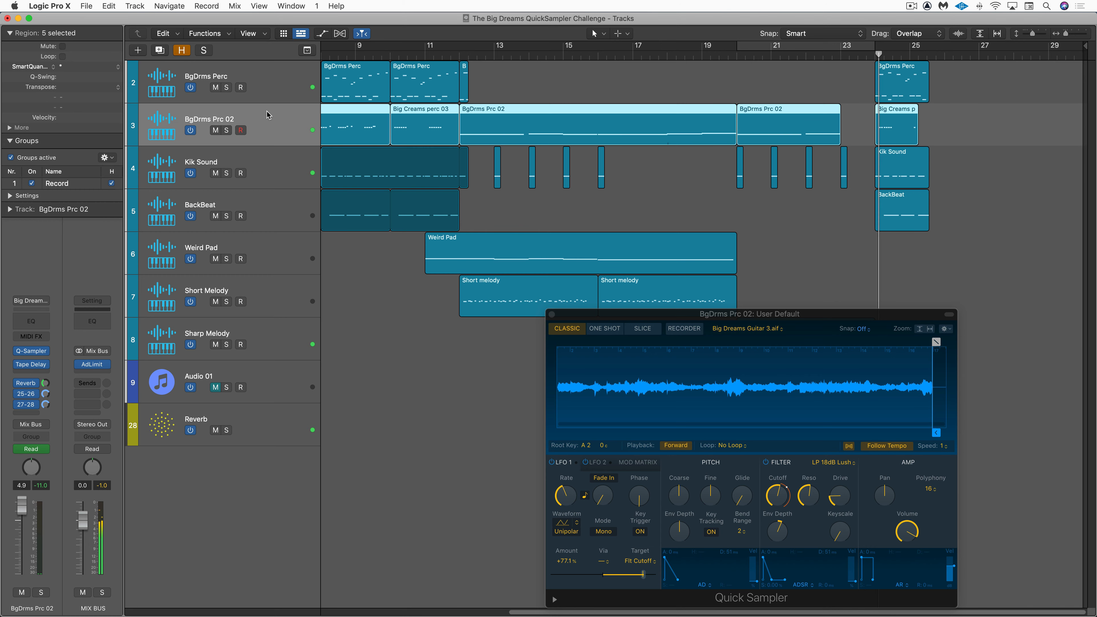
{"action": "left_click", "coordinate": [266, 167]}
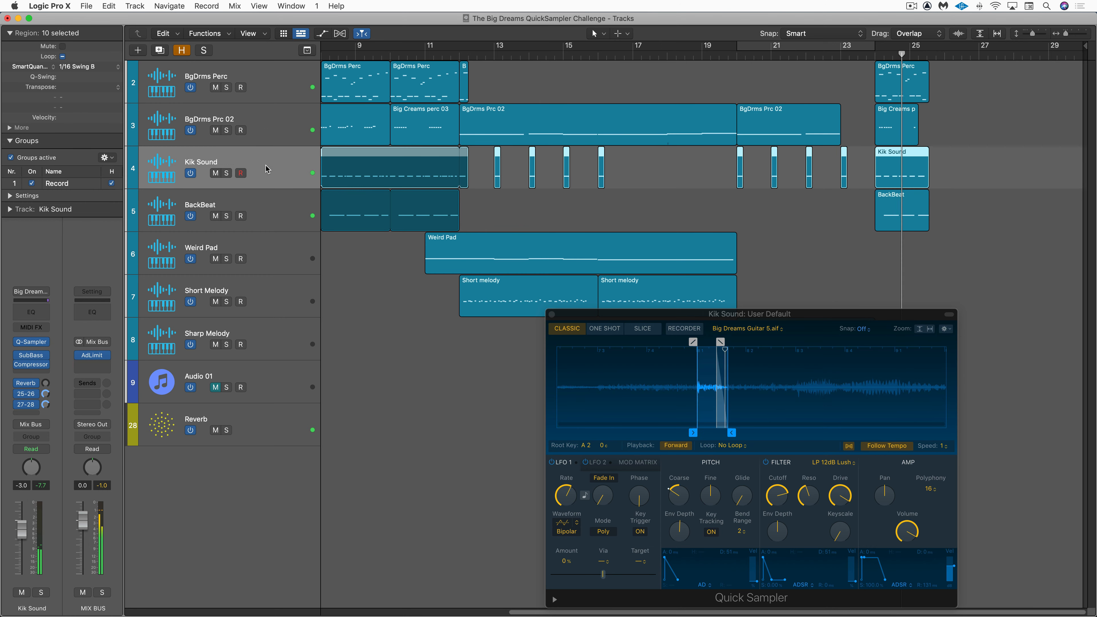